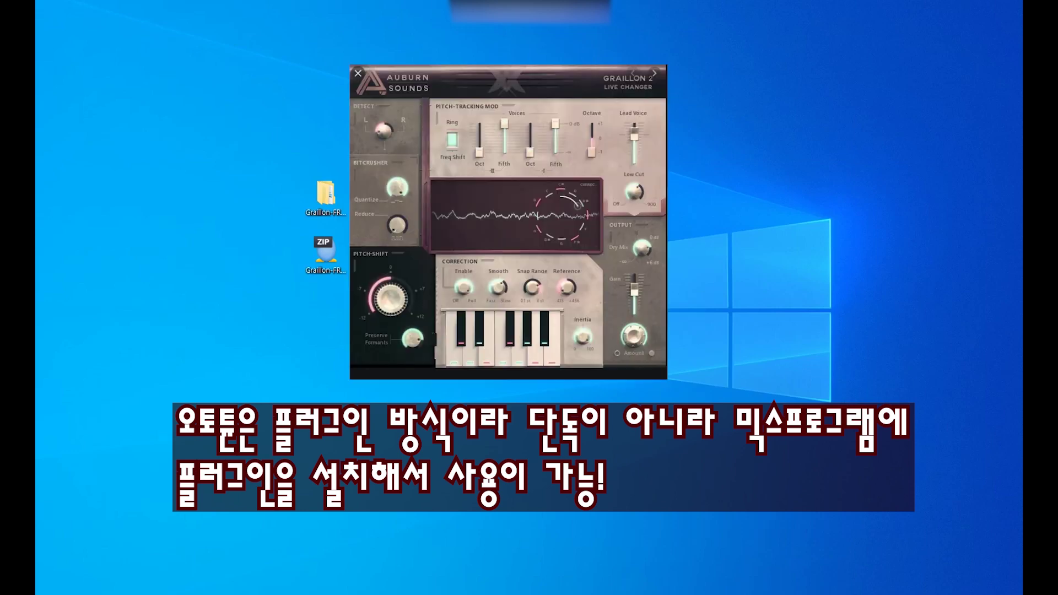
# Search Google for "graillon 2 download free" in the web browser.
pyautogui.moveTo(279, 593)
pyautogui.click(342, 559)
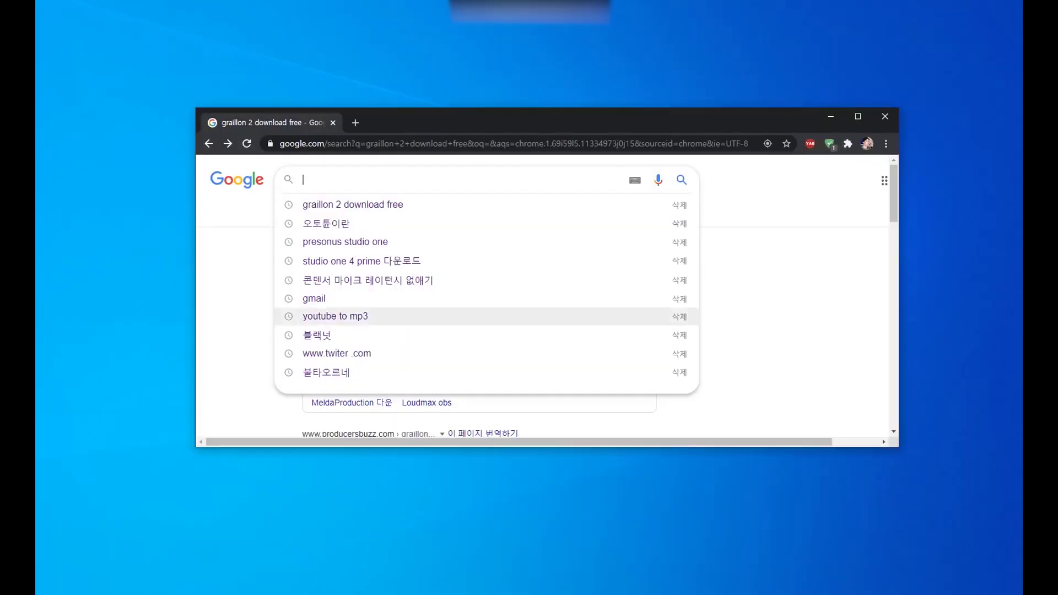
pyautogui.click(342, 205)
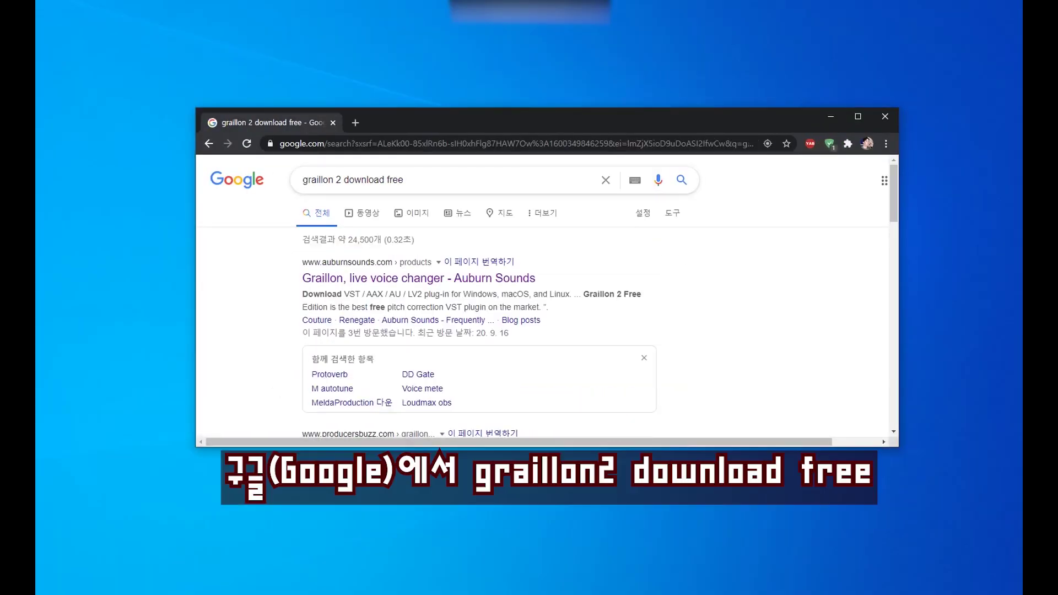
pyautogui.click(404, 179)
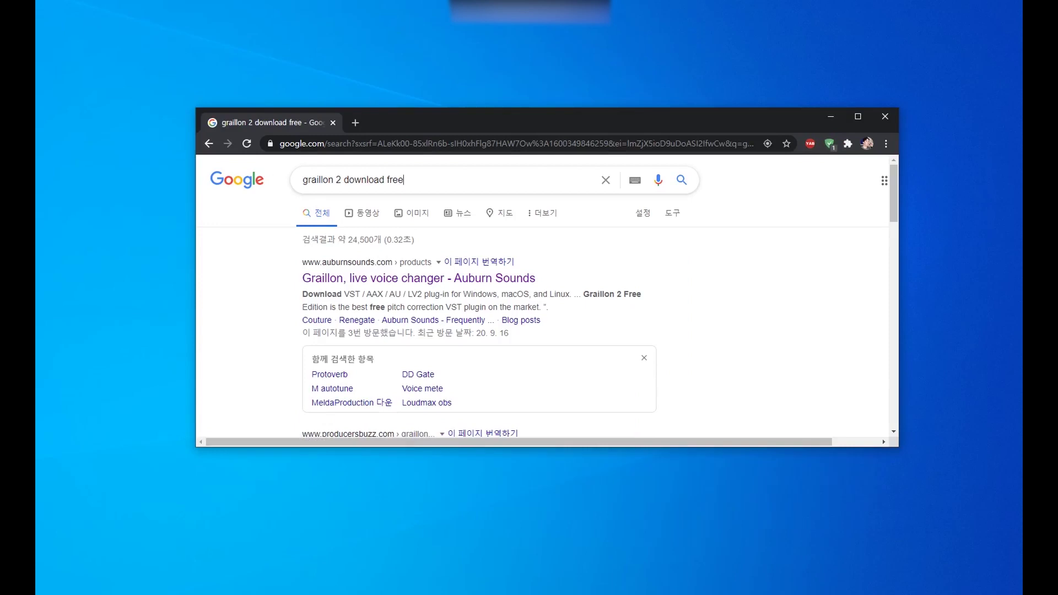
pyautogui.press('Return')
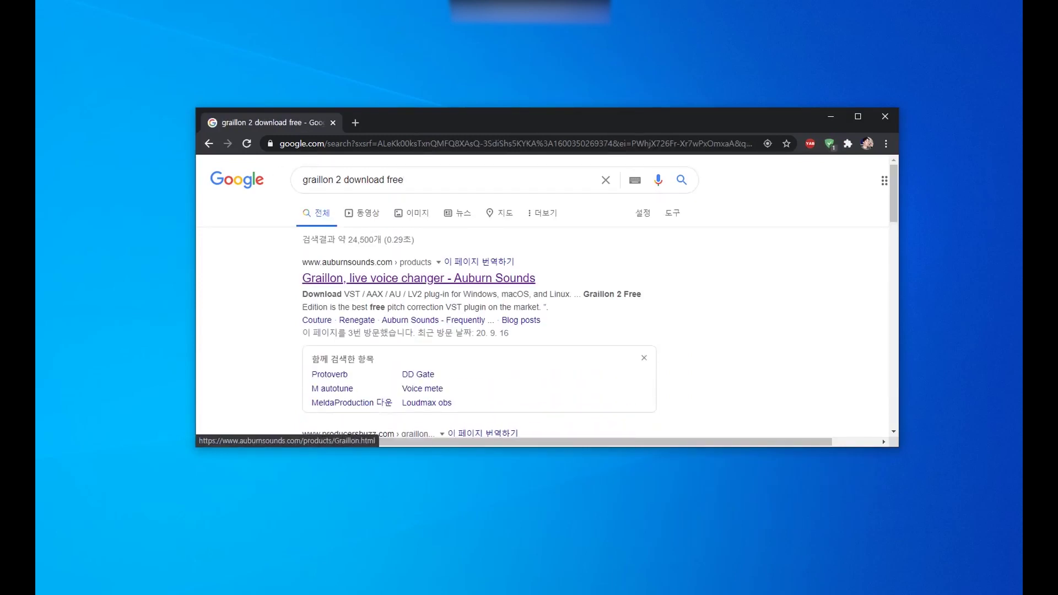
# Open the Auburn Sounds Graillon product page from the results and download the Free Edition.
pyautogui.click(419, 279)
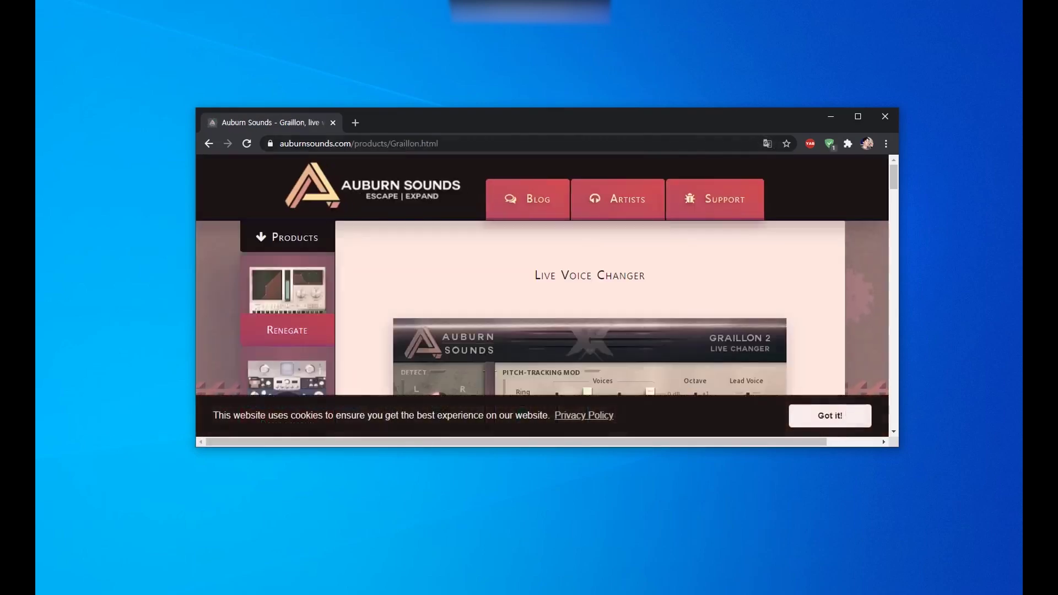
pyautogui.click(858, 116)
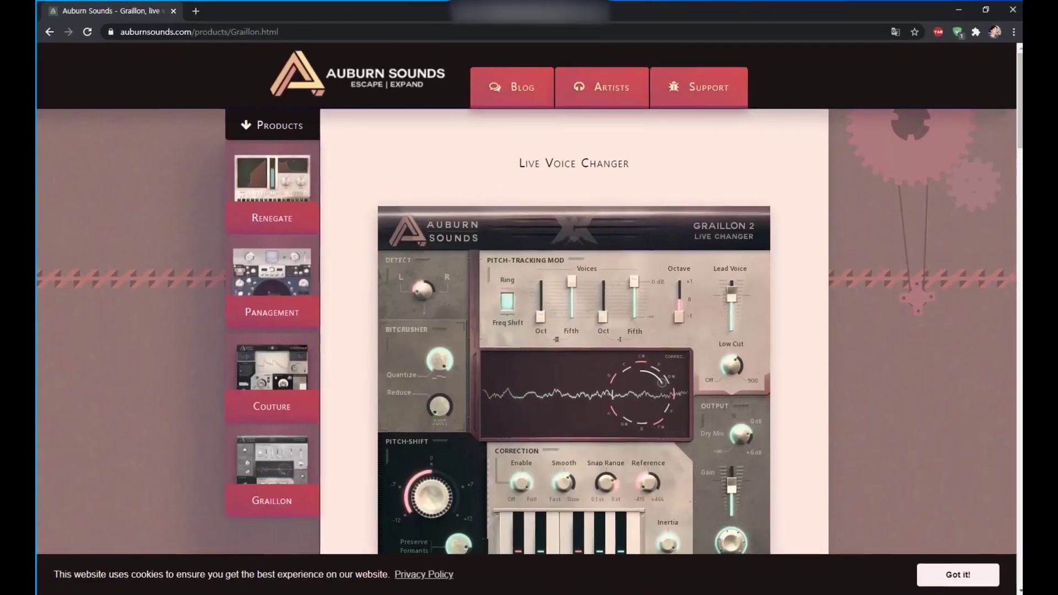
pyautogui.scroll(-3, 909, 289)
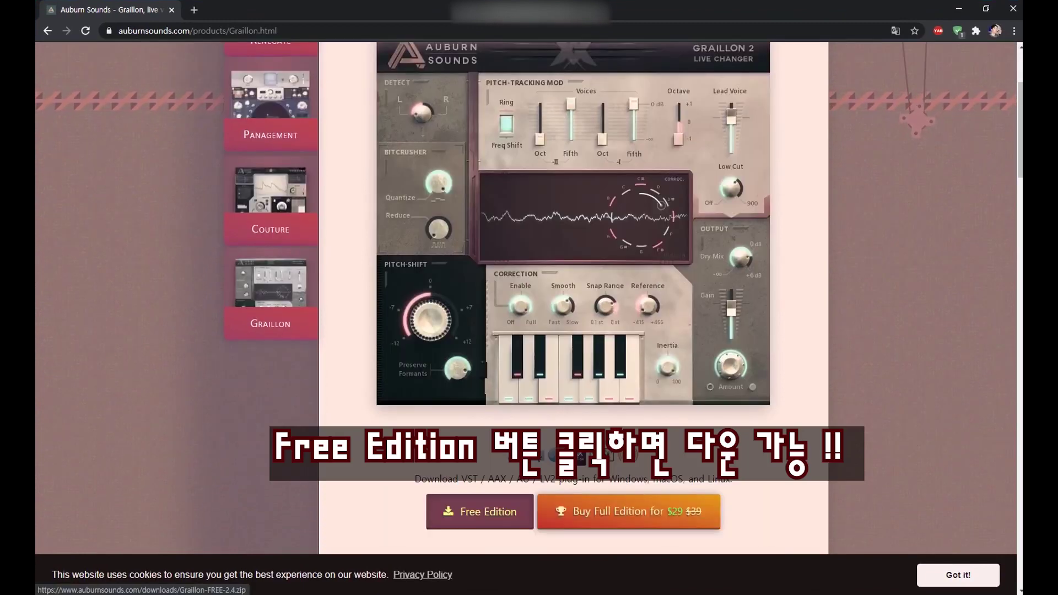
pyautogui.click(479, 511)
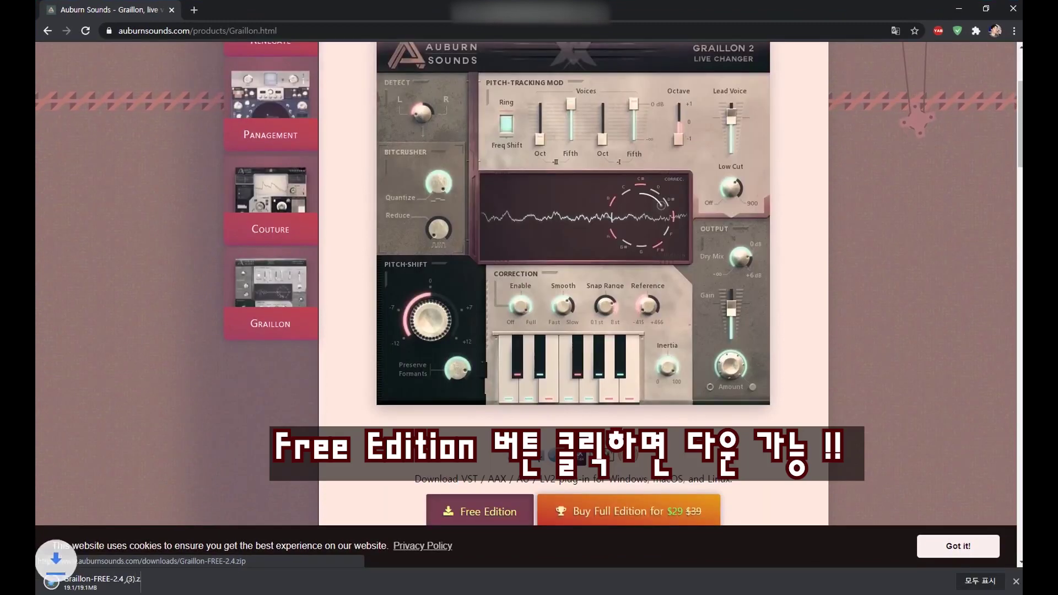
pyautogui.scroll(2, 496, 452)
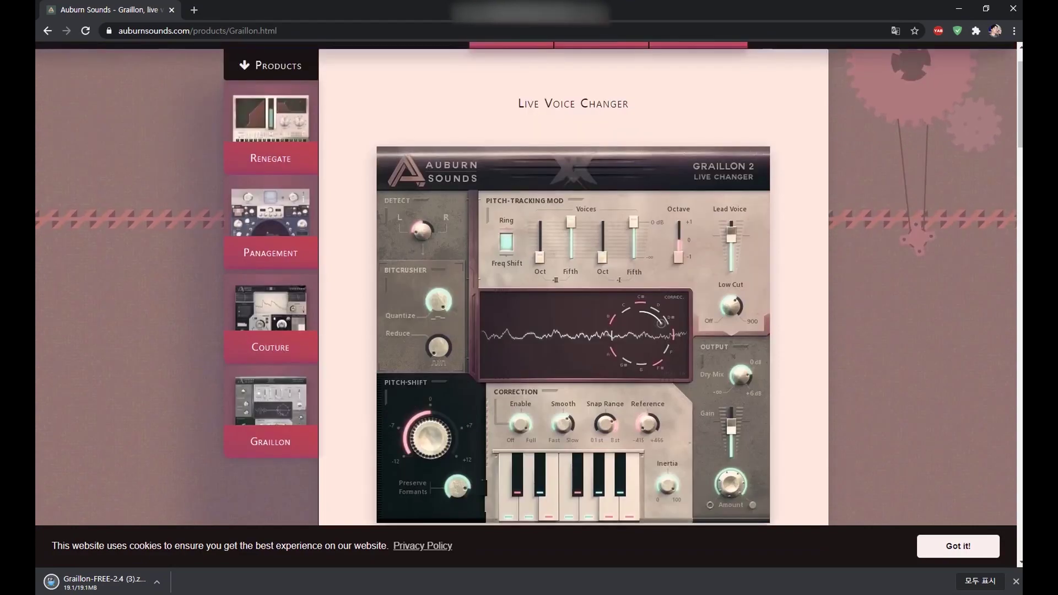
pyautogui.scroll(-3, 496, 452)
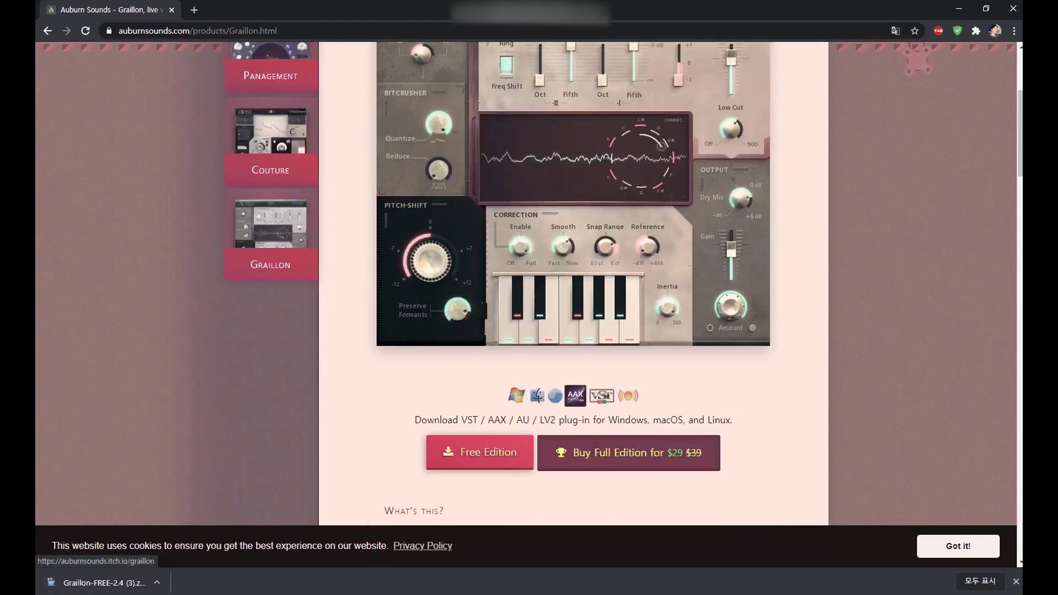
pyautogui.scroll(1, 629, 453)
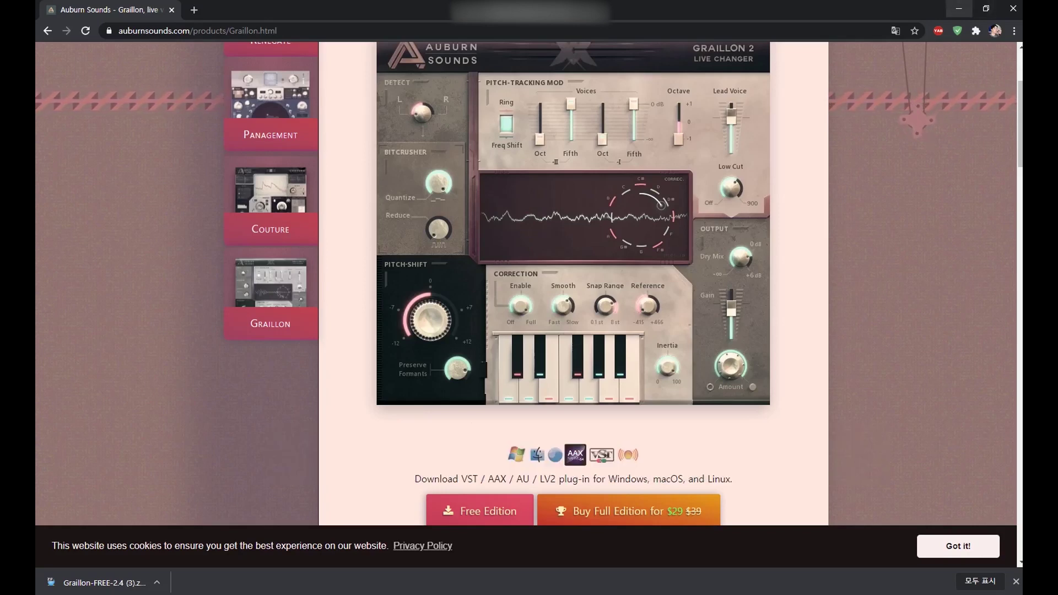
pyautogui.click(959, 9)
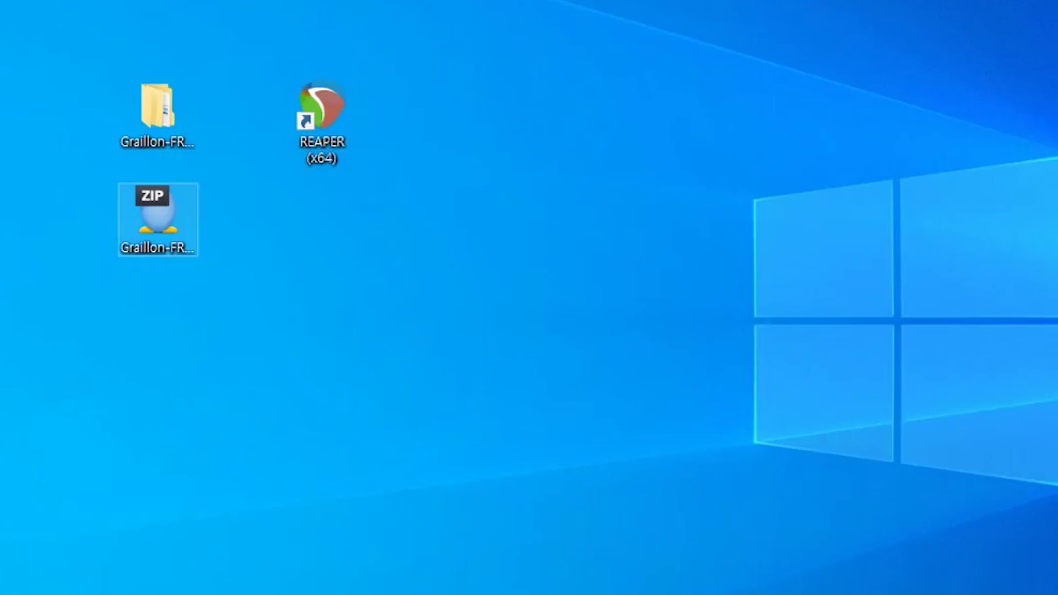
# Open the Windows folder inside the extracted Graillon-FREE-2.4 folder on the desktop.
pyautogui.doubleClick(157, 110)
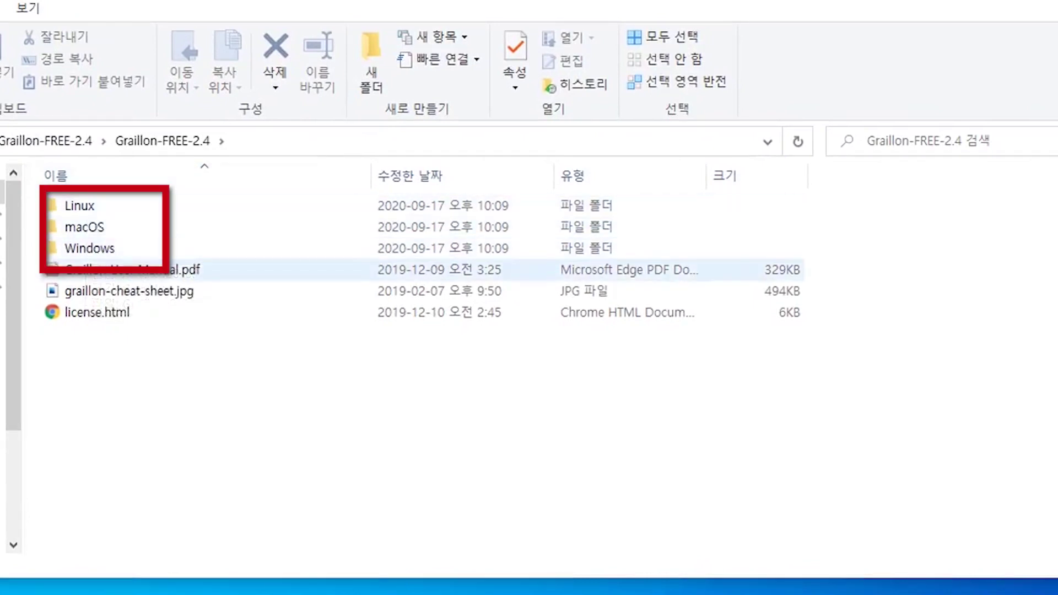
pyautogui.doubleClick(90, 248)
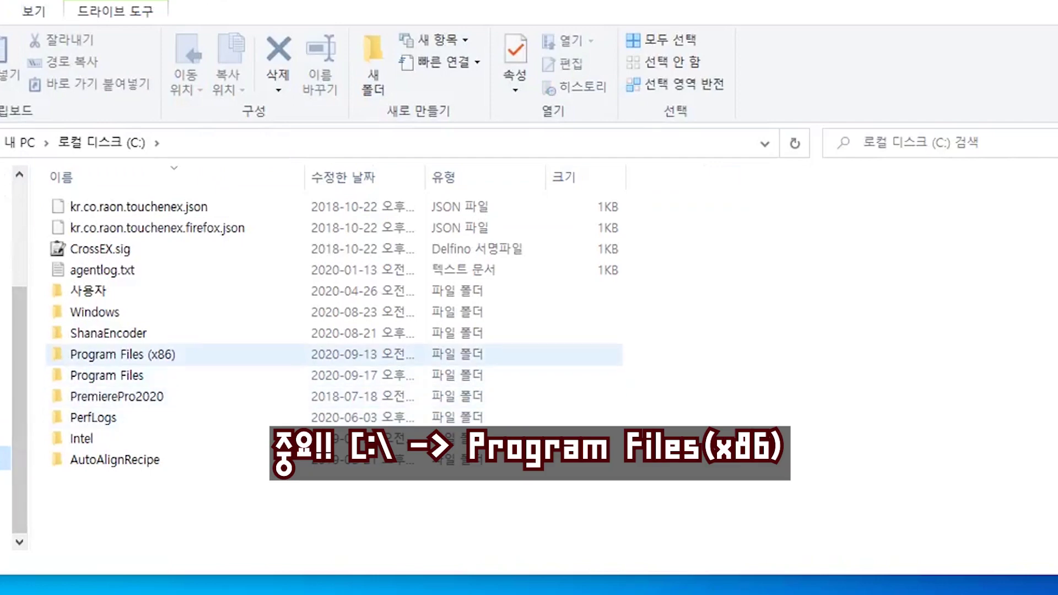
# Copy the file Auburn Sounds Graillon 2.dll from C:\Program Files (x86)\VSTPlugins.
pyautogui.doubleClick(122, 354)
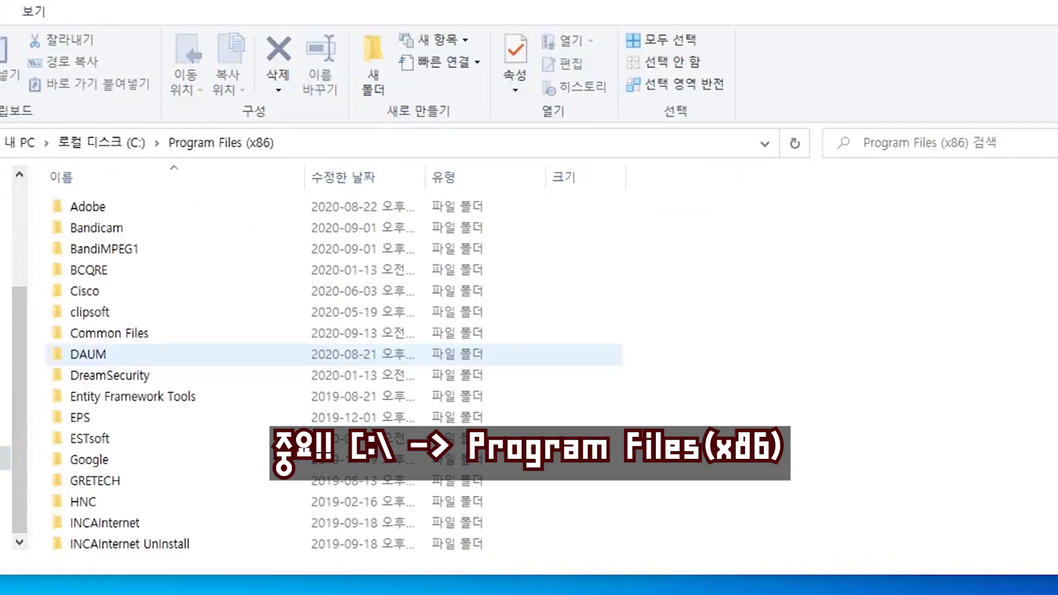
pyautogui.scroll(-4, 132, 354)
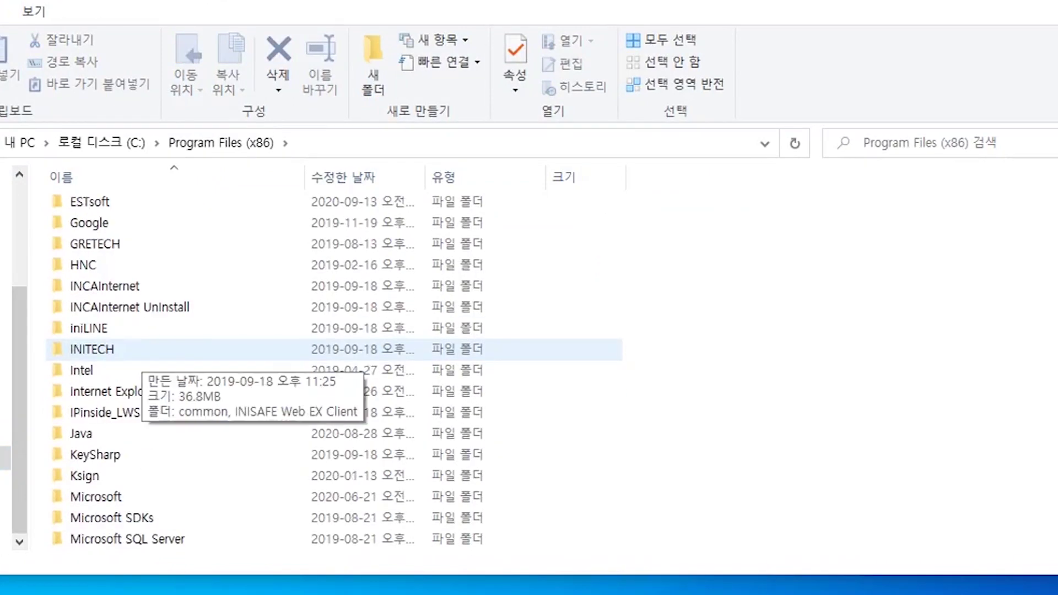
pyautogui.scroll(-6, 132, 354)
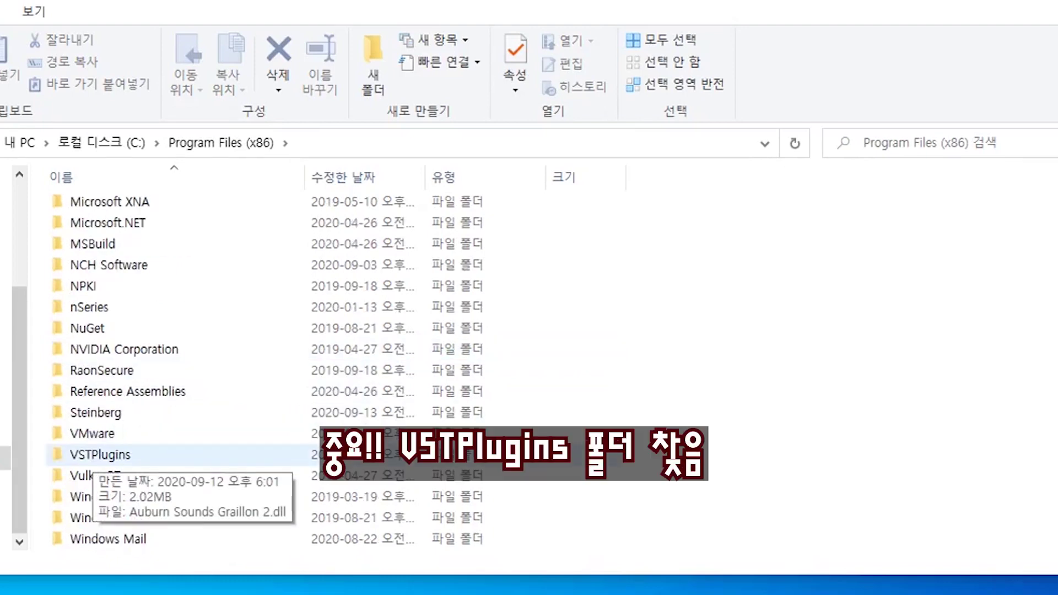
pyautogui.doubleClick(99, 455)
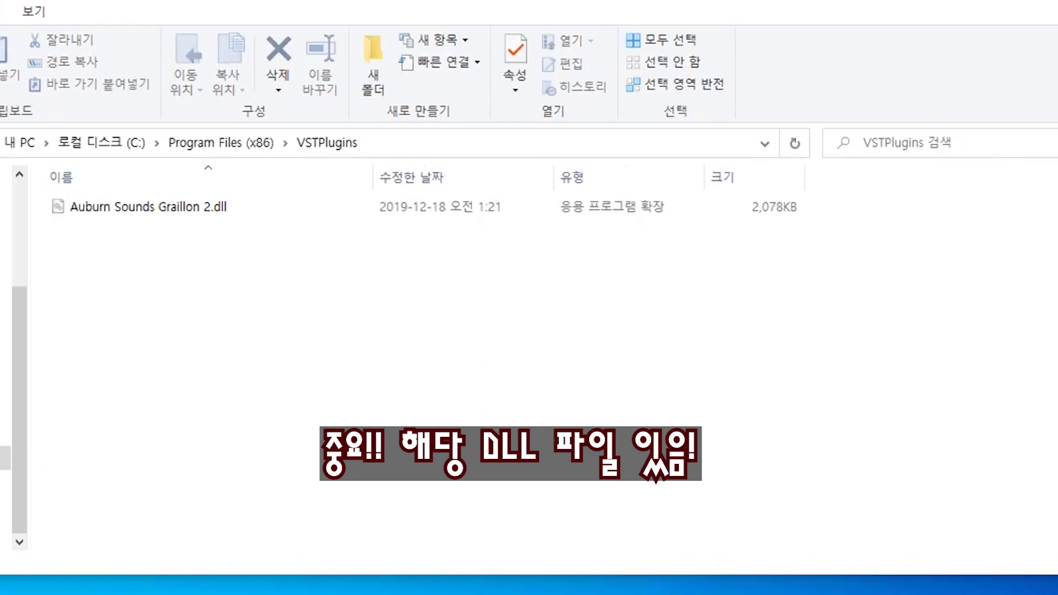
pyautogui.click(149, 207)
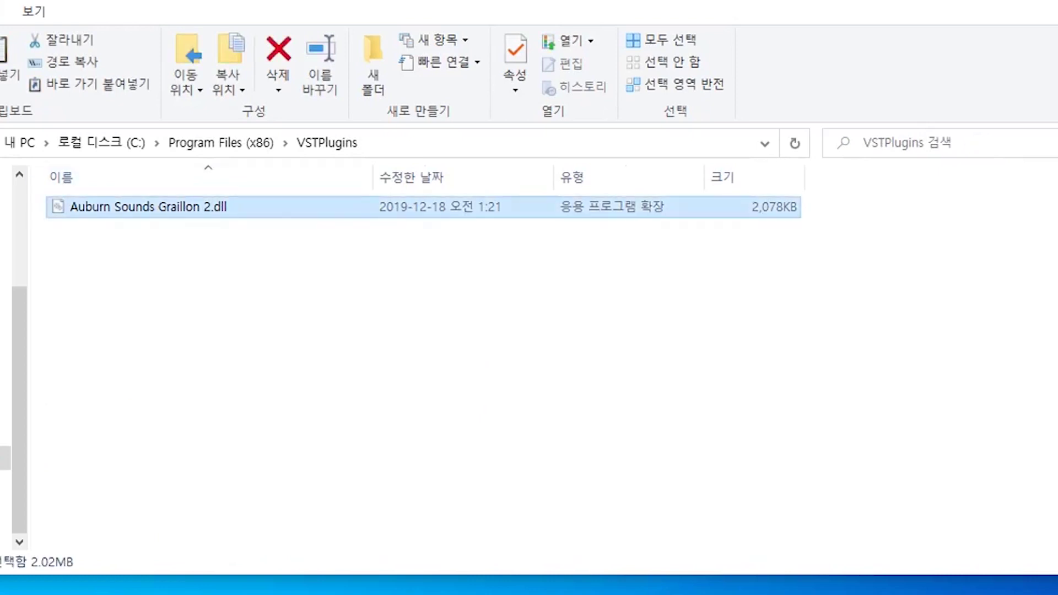
# Paste the copied DLL into the Plugins folder under C:\Program Files\REAPER (x64), overwriting the existing file.
pyautogui.click(102, 143)
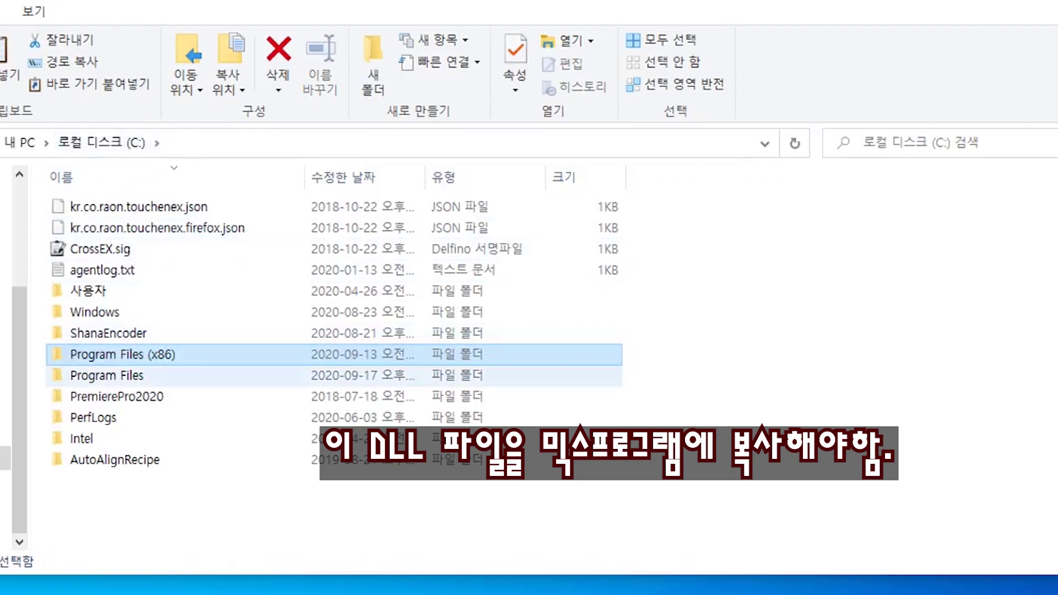
pyautogui.doubleClick(106, 376)
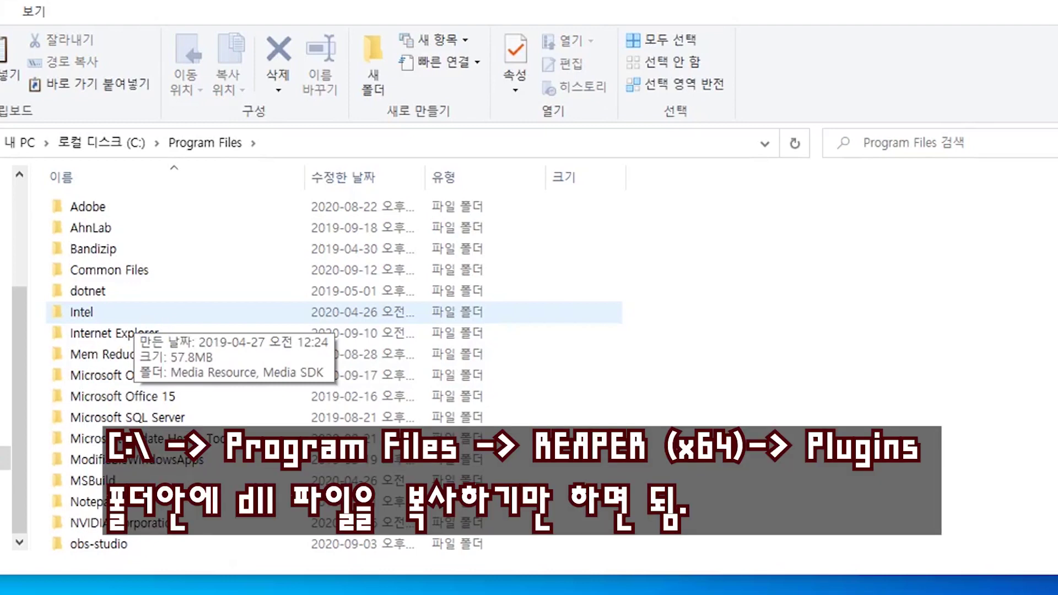
pyautogui.press('r')
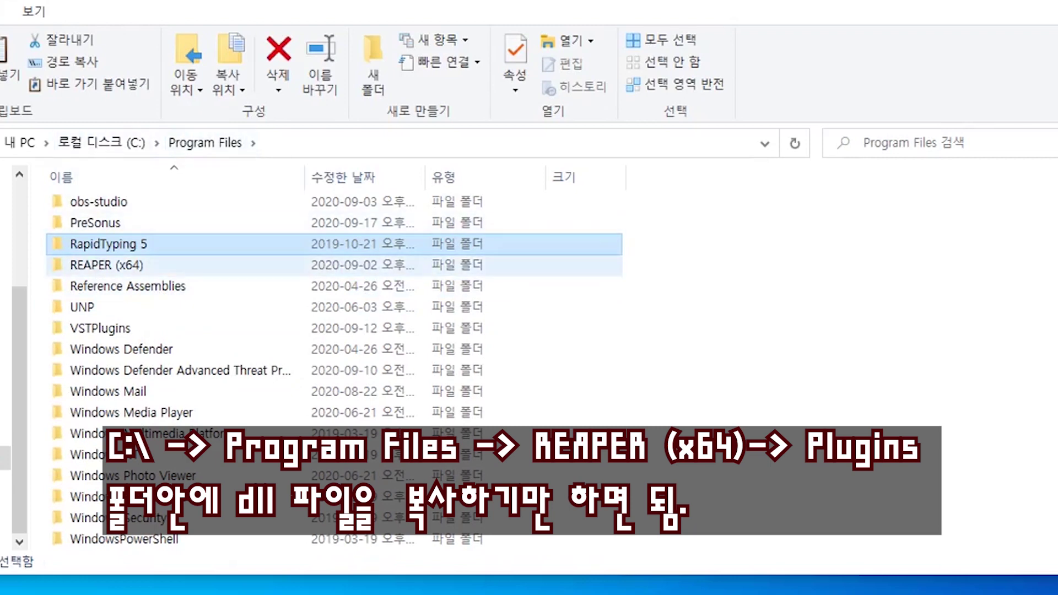
pyautogui.doubleClick(104, 265)
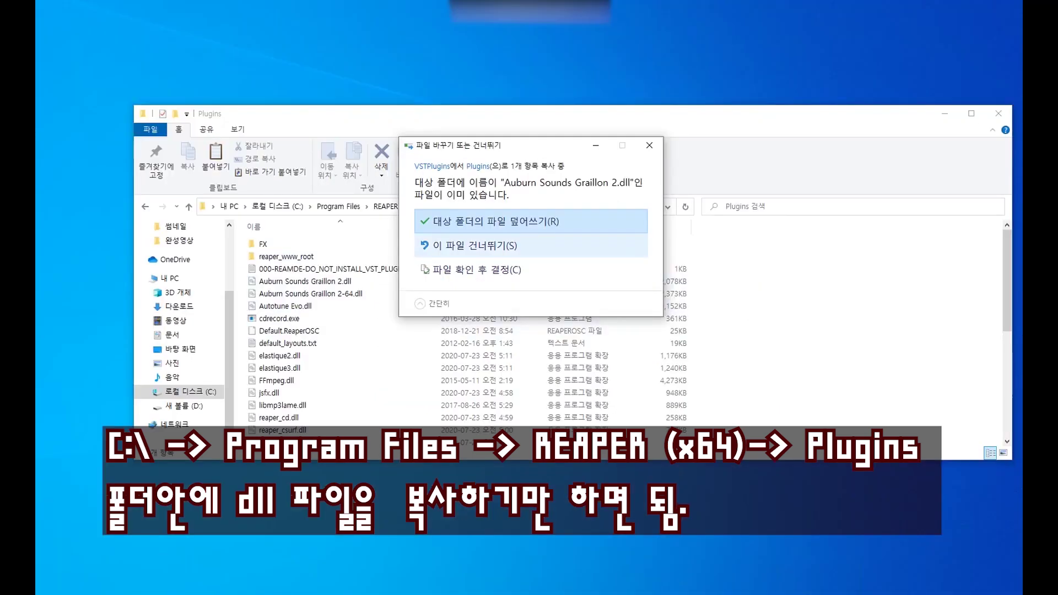
pyautogui.press('Return')
pyautogui.press('Return')
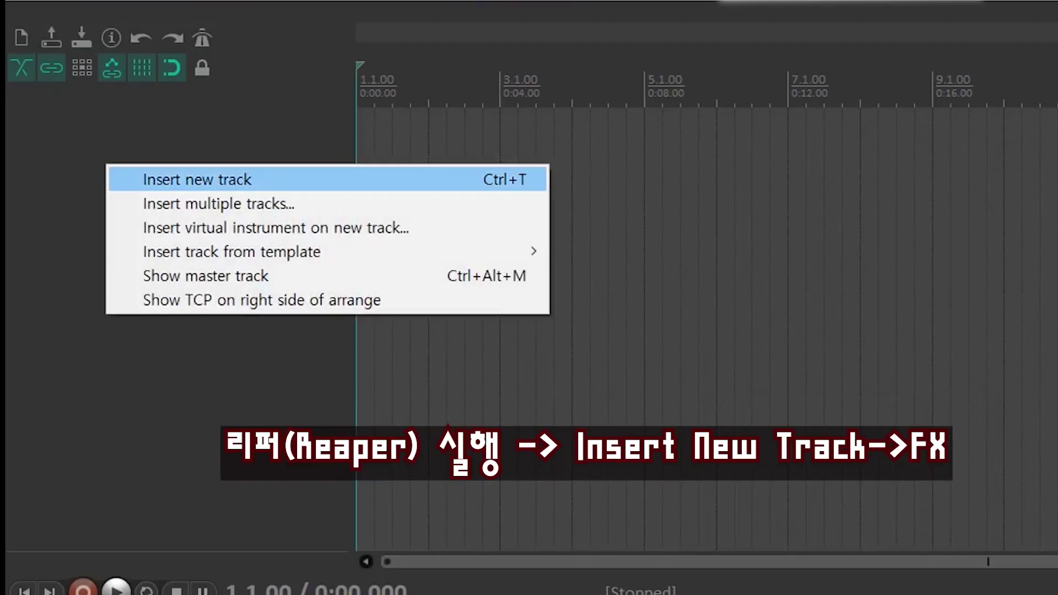
# Insert a new track in REAPER and add the ReaEQ (Cockos) VST effect to it.
pyautogui.click(197, 180)
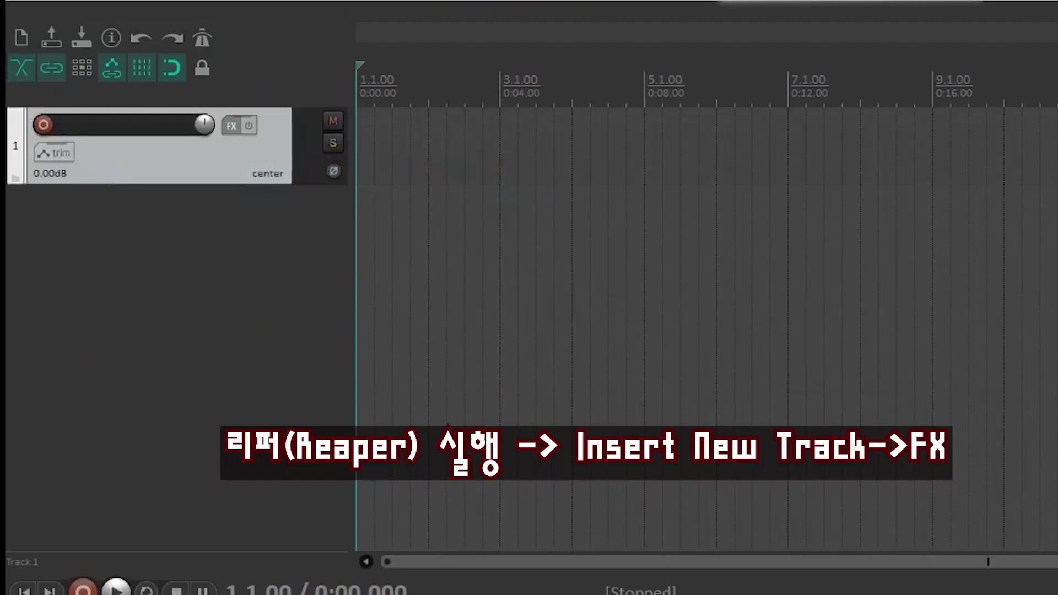
pyautogui.click(232, 126)
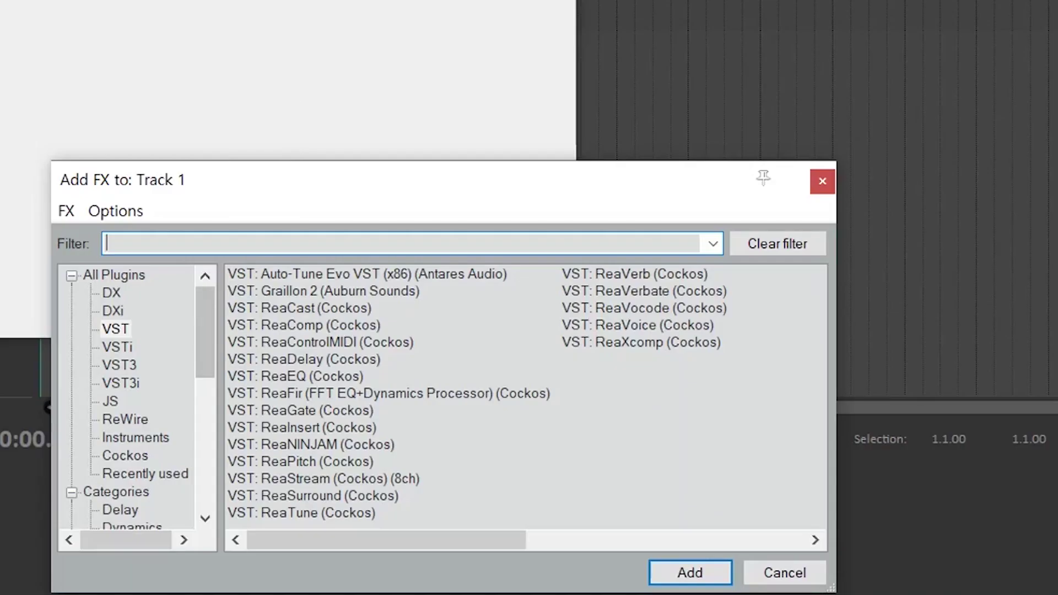
pyautogui.click(431, 483)
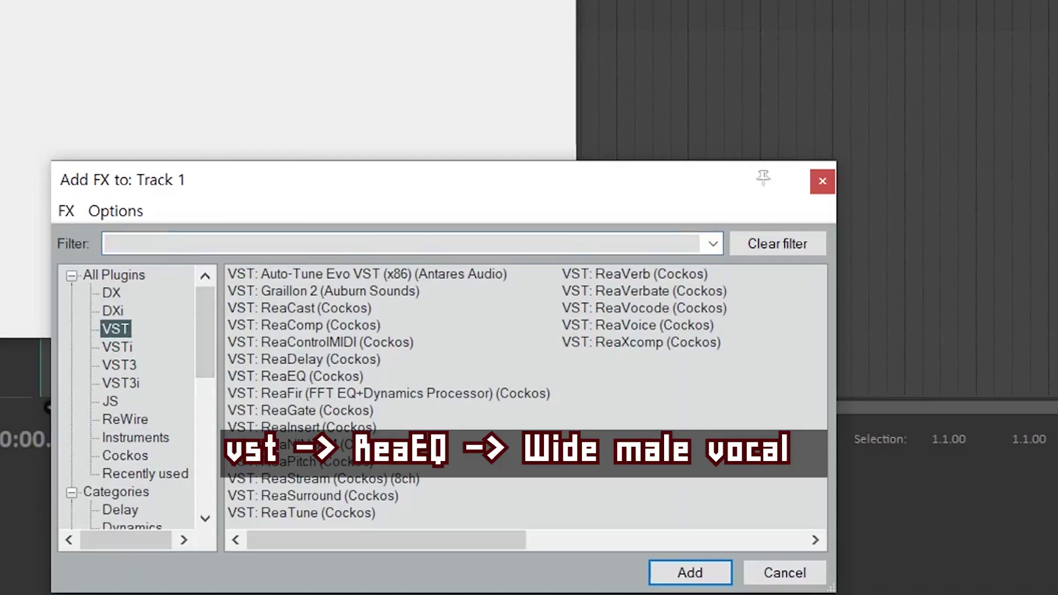
pyautogui.doubleClick(295, 376)
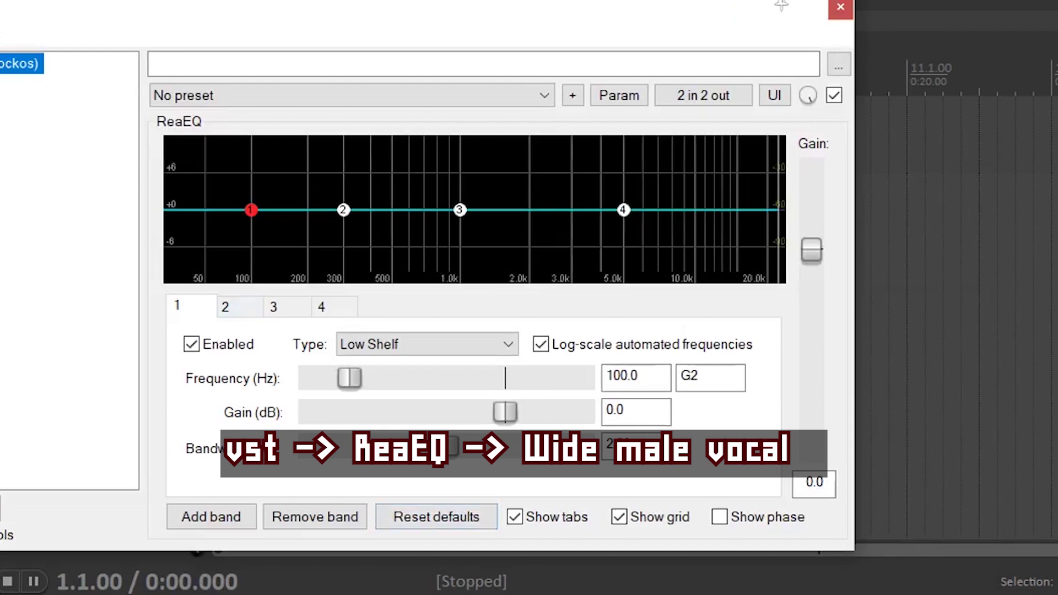
# Load the "stock - Wide male vocal" preset in ReaEQ.
pyautogui.click(276, 95)
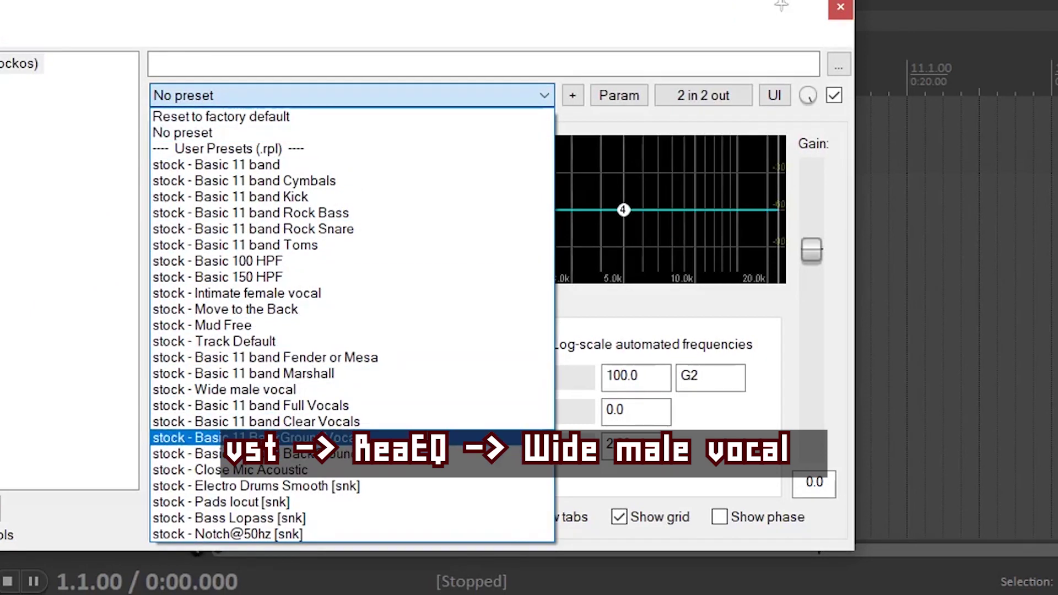
pyautogui.press('Return')
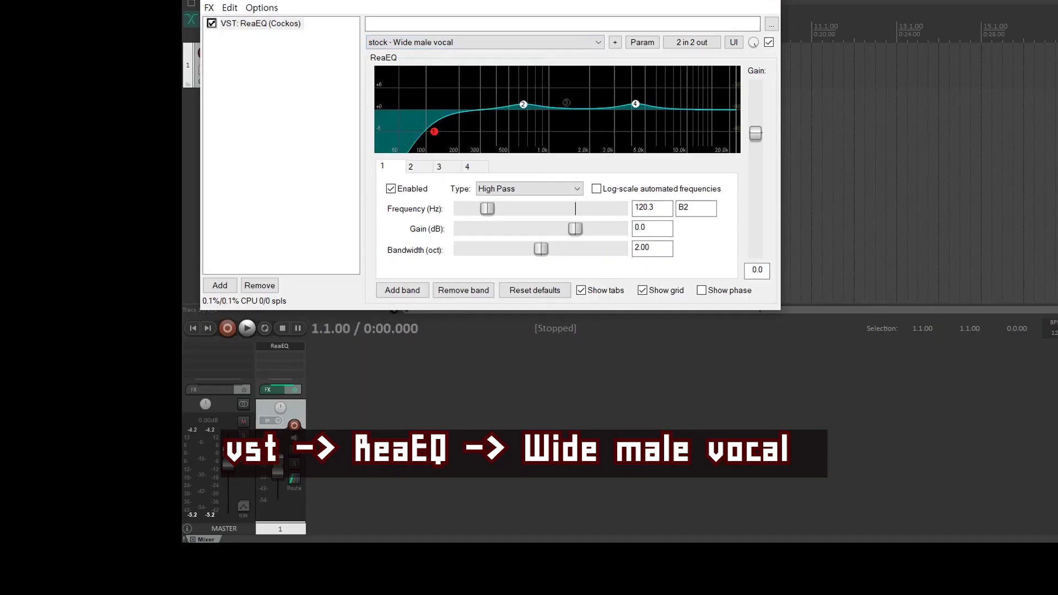
# Arm track 1 and record a short vocal clip from the start of the timeline.
pyautogui.click(294, 425)
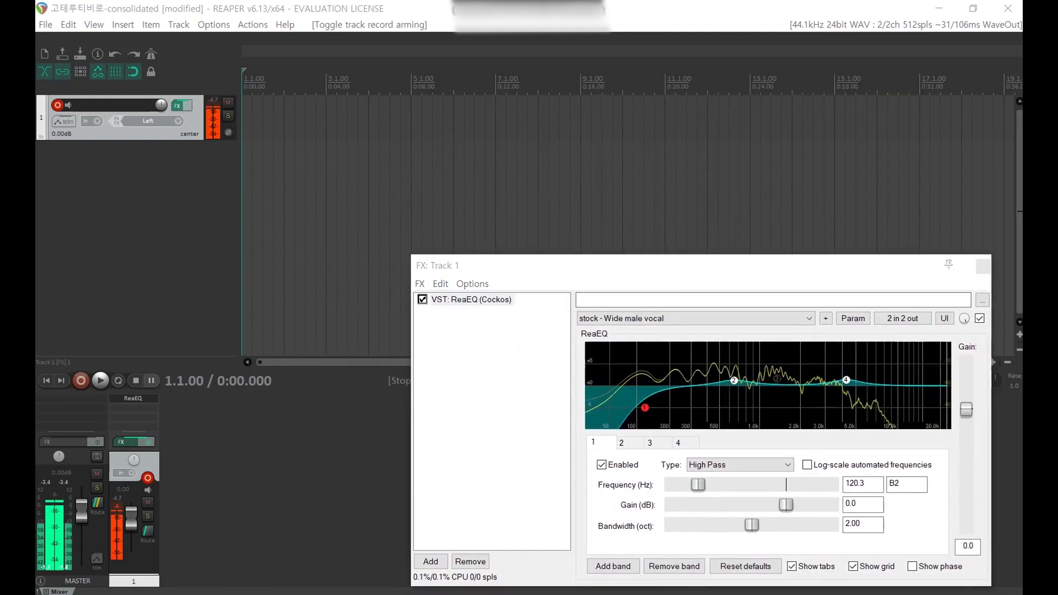
pyautogui.click(80, 381)
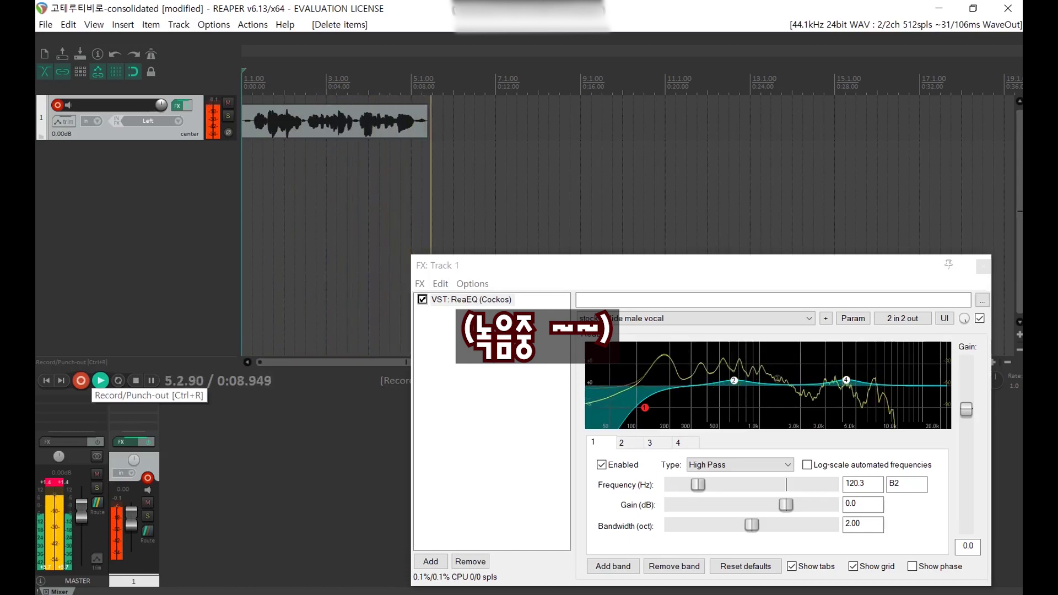
pyautogui.click(135, 380)
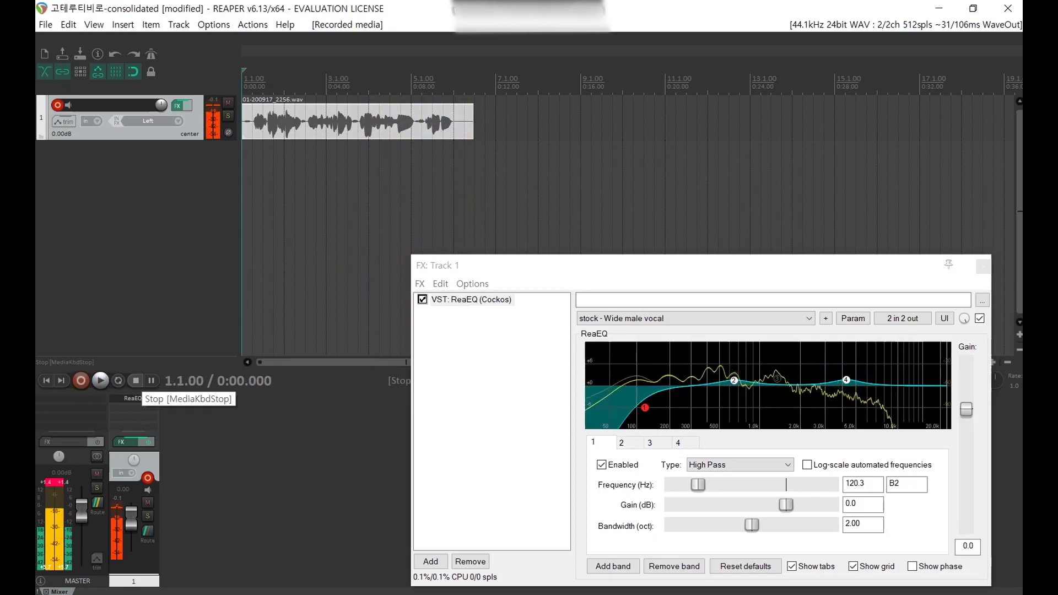
# Add the Graillon 2 VST effect from developer Auburn Sounds to track 1's FX chain.
pyautogui.moveTo(529, 266); pyautogui.dragTo(471, 201)
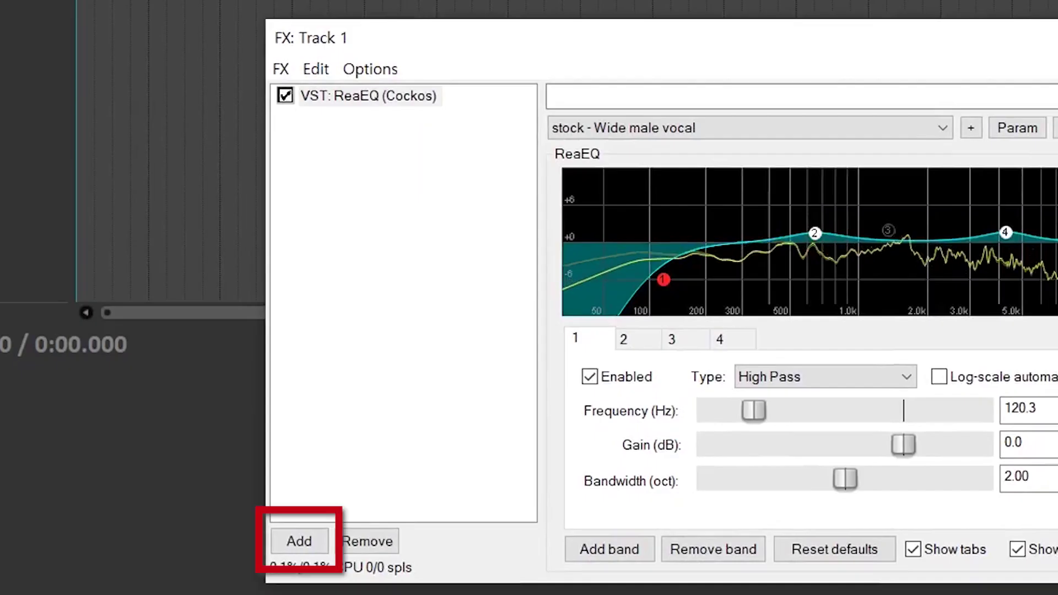
pyautogui.click(373, 497)
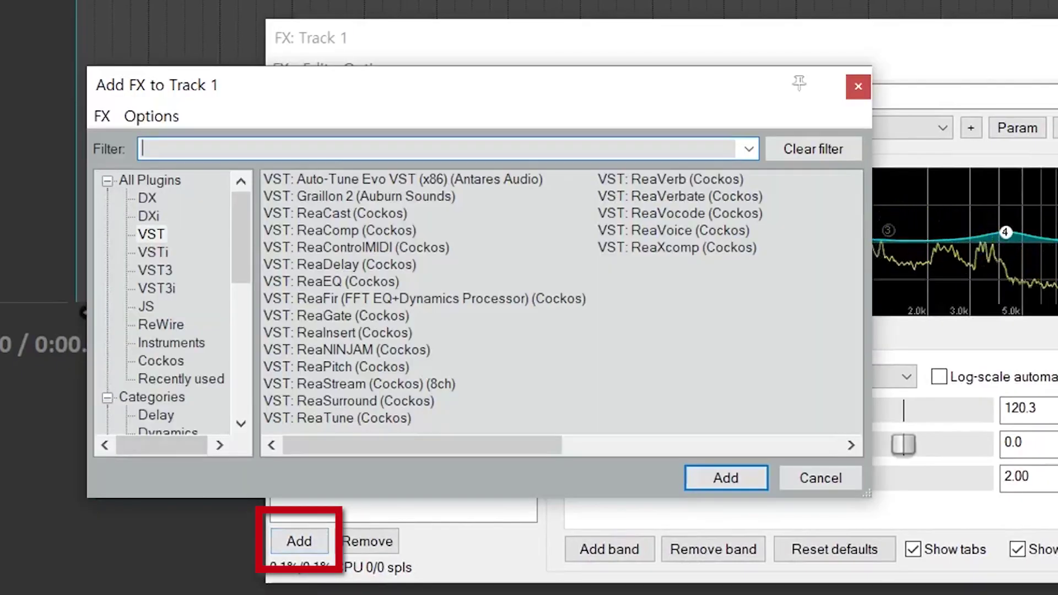
pyautogui.scroll(-6, 166, 303)
pyautogui.scroll(-1, 165, 303)
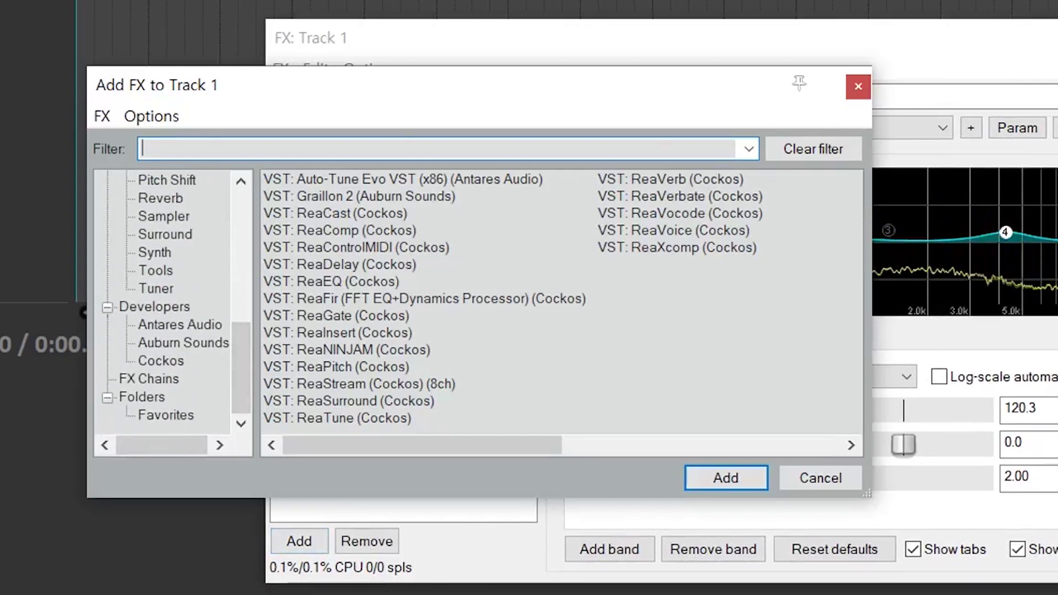
pyautogui.click(183, 343)
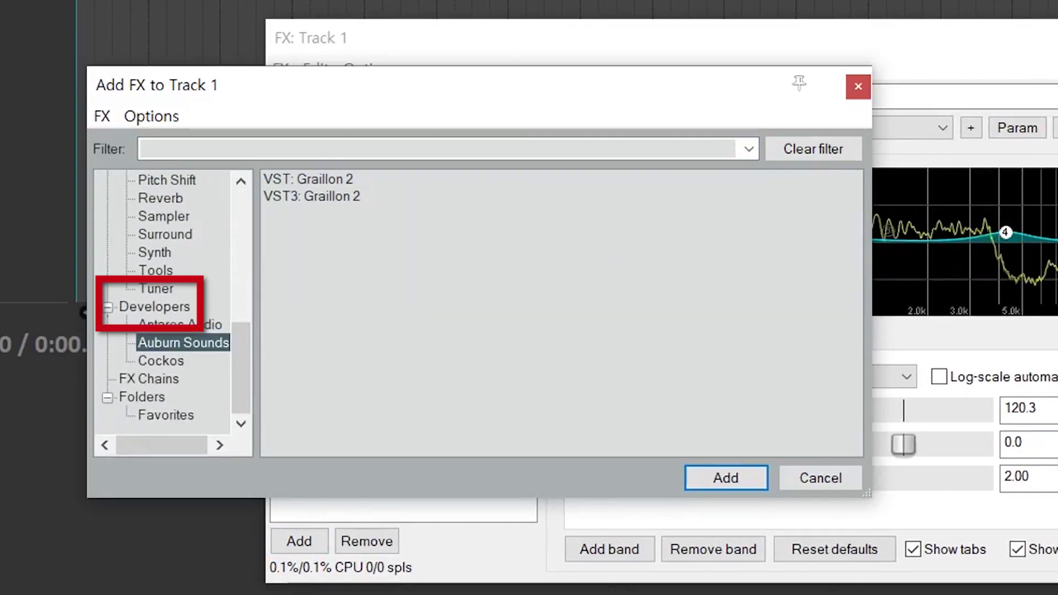
pyautogui.click(268, 594)
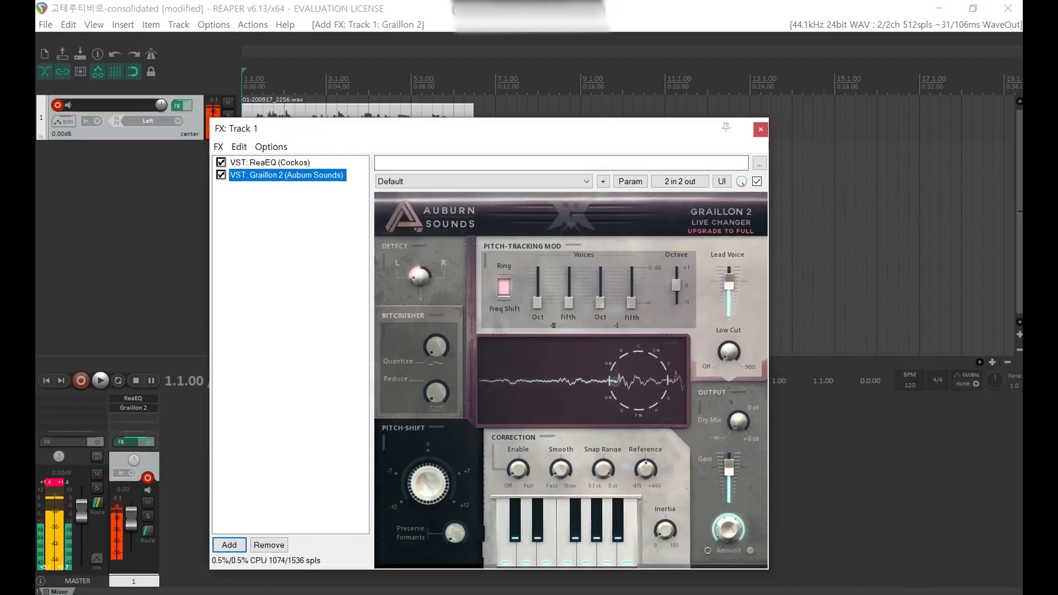
pyautogui.moveTo(617, 130); pyautogui.dragTo(713, 113)
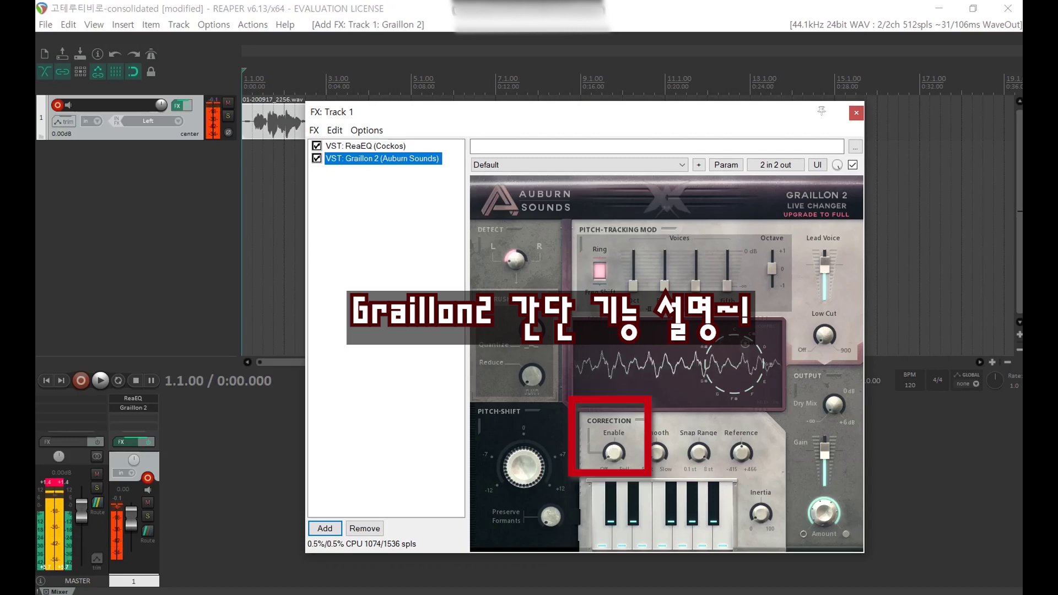
# Turn the Correction Enable control up to full in Graillon 2 and try the Smooth control at different amounts.
pyautogui.moveTo(614, 453); pyautogui.dragTo(614, 369)
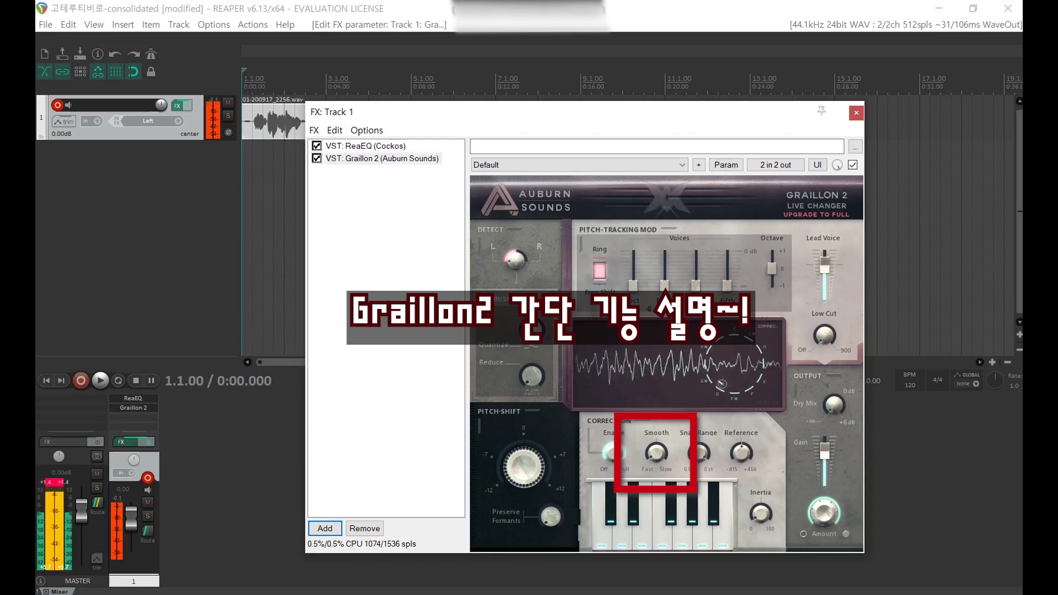
pyautogui.moveTo(657, 453); pyautogui.dragTo(656, 375)
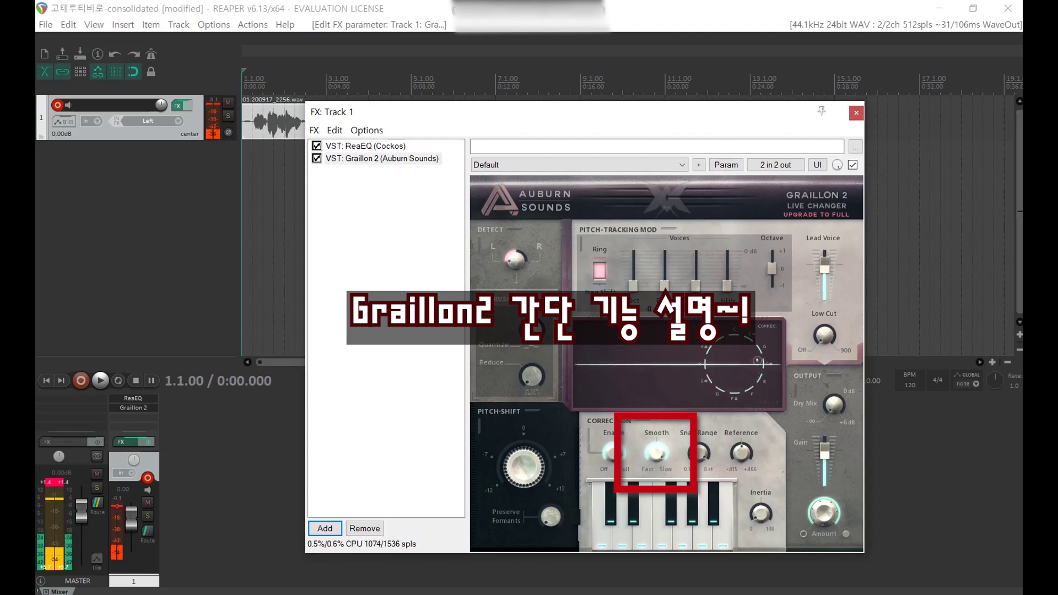
pyautogui.moveTo(656, 441); pyautogui.dragTo(657, 477)
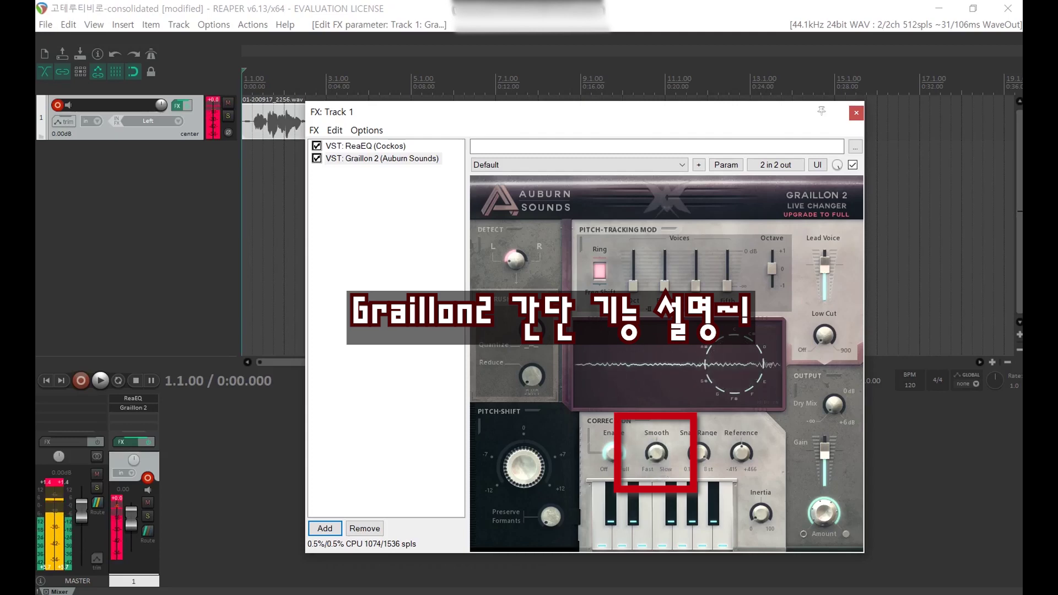
pyautogui.doubleClick(656, 453)
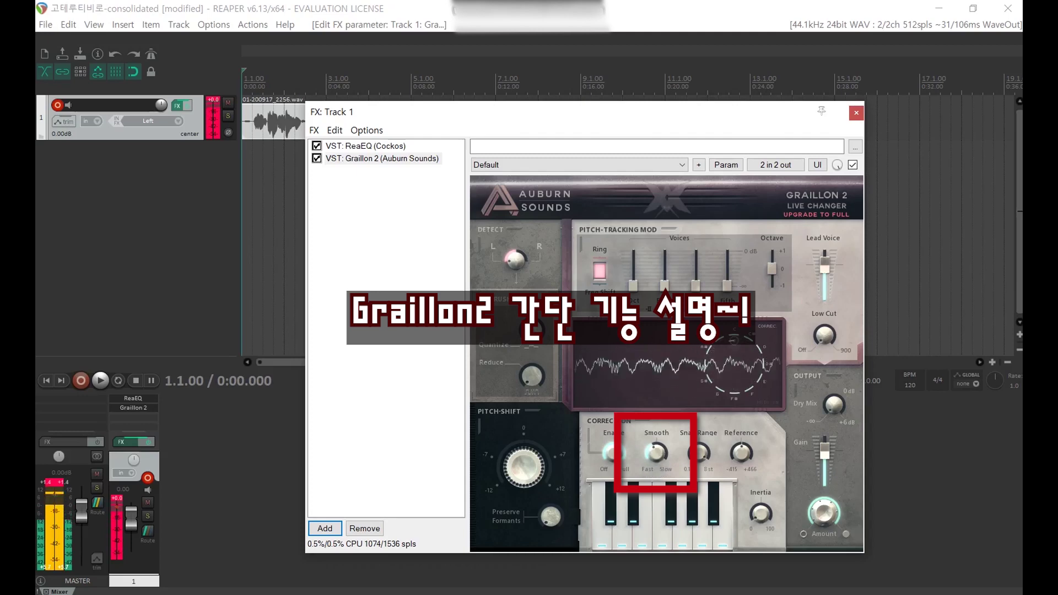
pyautogui.click(655, 451)
pyautogui.moveTo(655, 450); pyautogui.dragTo(655, 459)
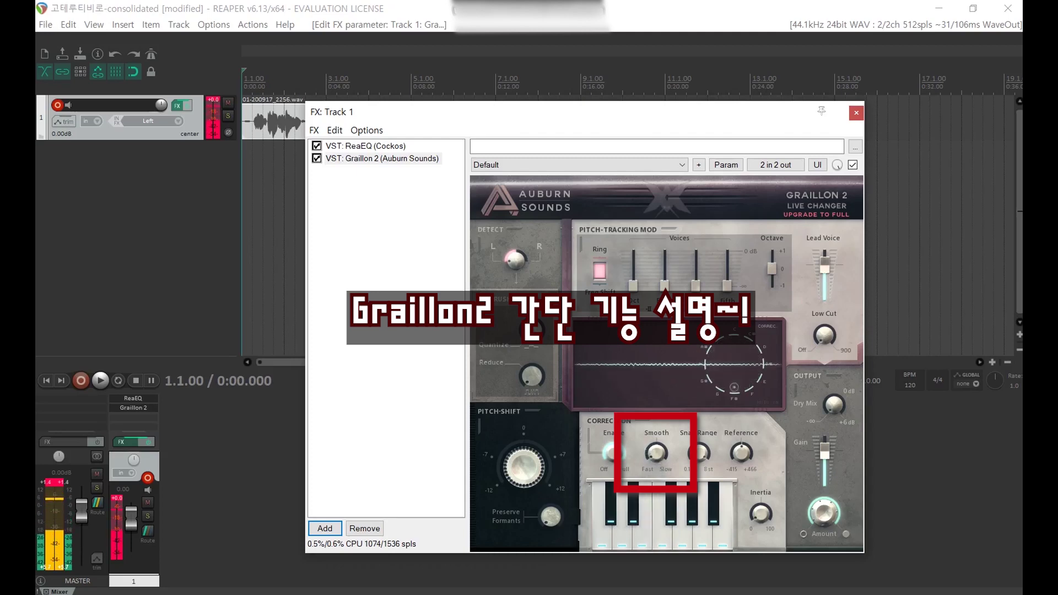
pyautogui.click(698, 453)
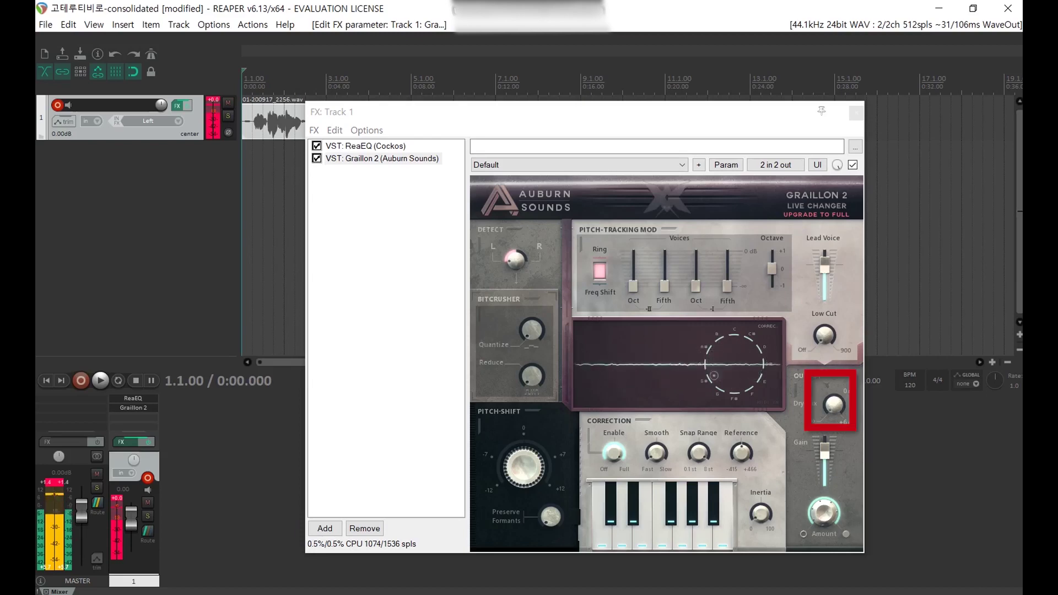
pyautogui.click(834, 406)
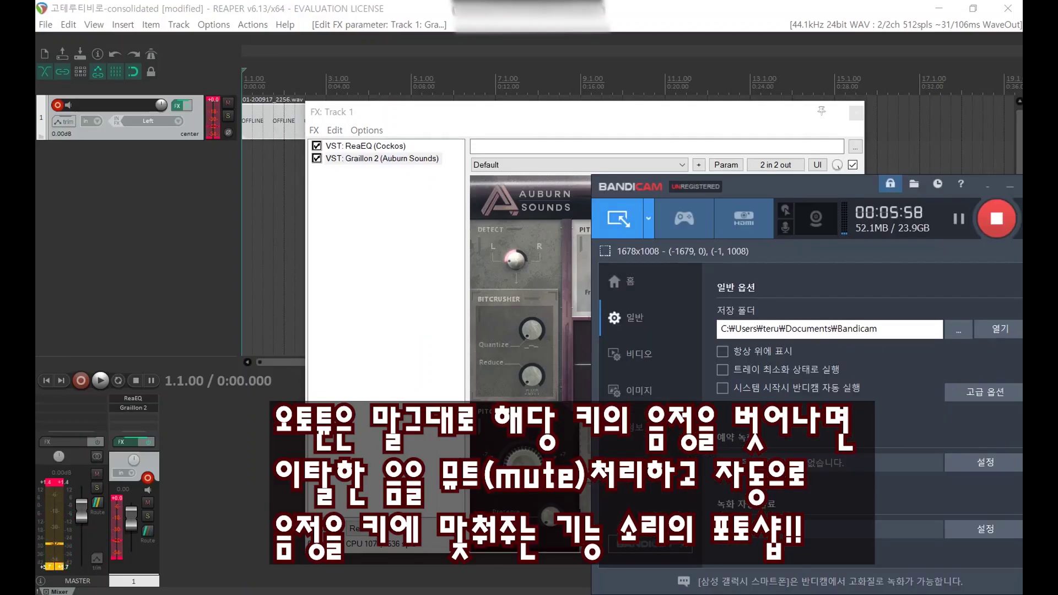
# Load the "Correct C# major" preset in Graillon 2 and play back the recorded vocal clip.
pyautogui.moveTo(727, 184); pyautogui.dragTo(1057, 237)
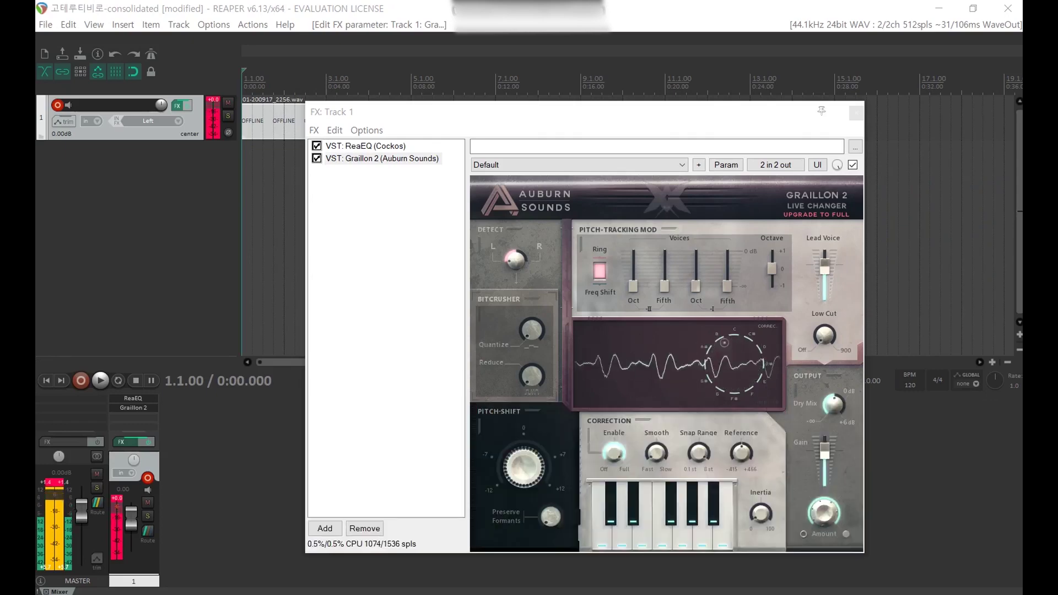
pyautogui.moveTo(529, 112); pyautogui.dragTo(591, 139)
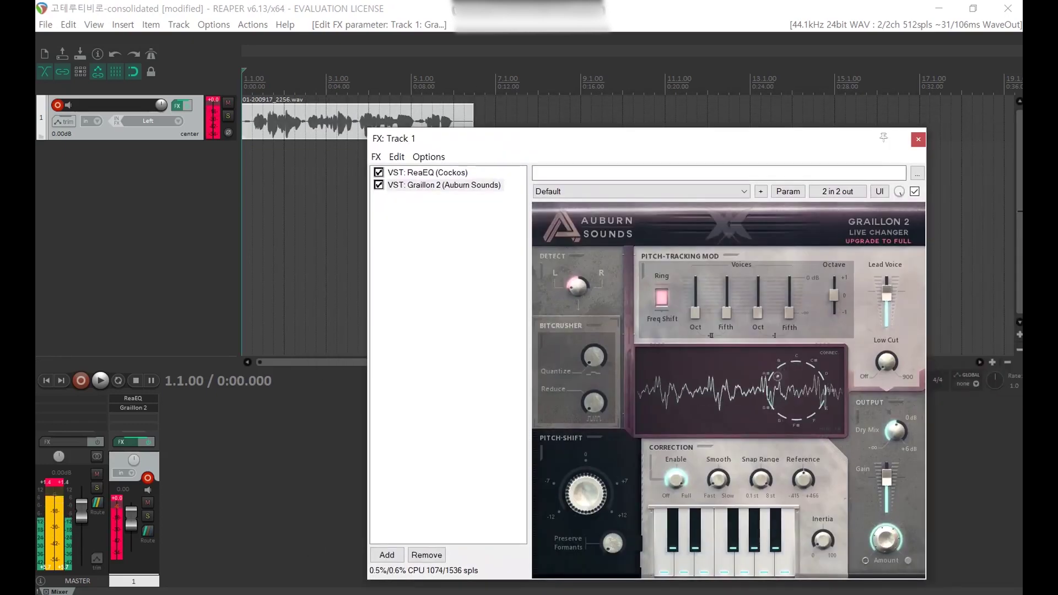
pyautogui.click(642, 191)
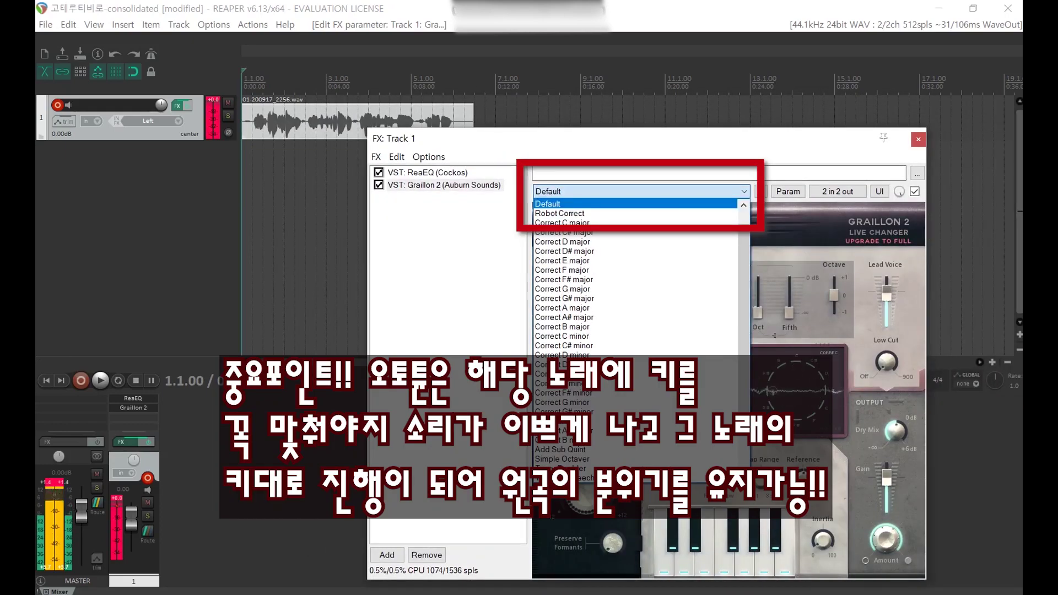
pyautogui.press('Down')
pyautogui.press('Down')
pyautogui.press('Down')
pyautogui.press('Return')
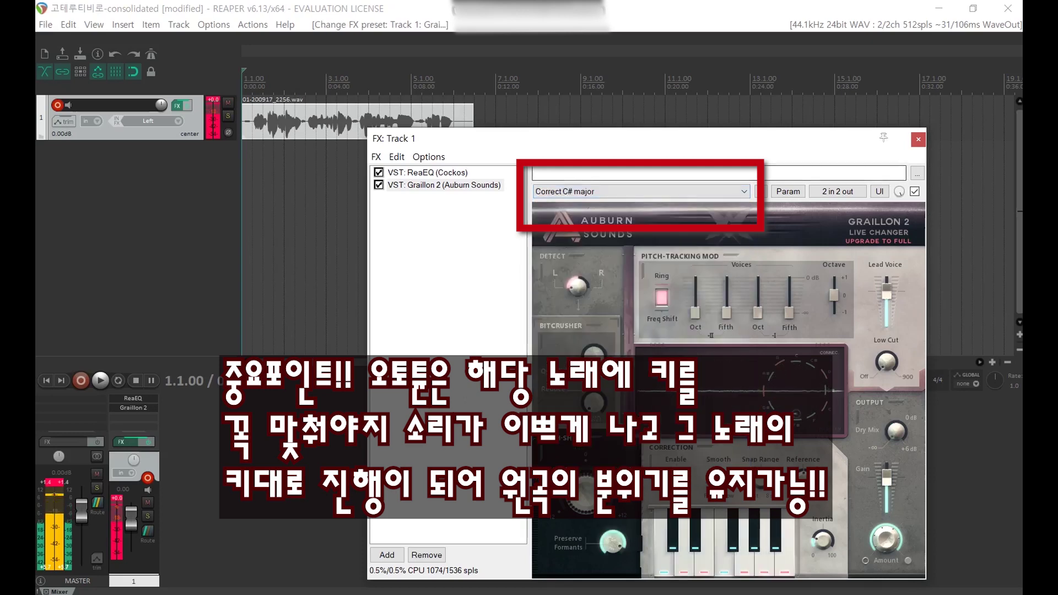
pyautogui.press('space')
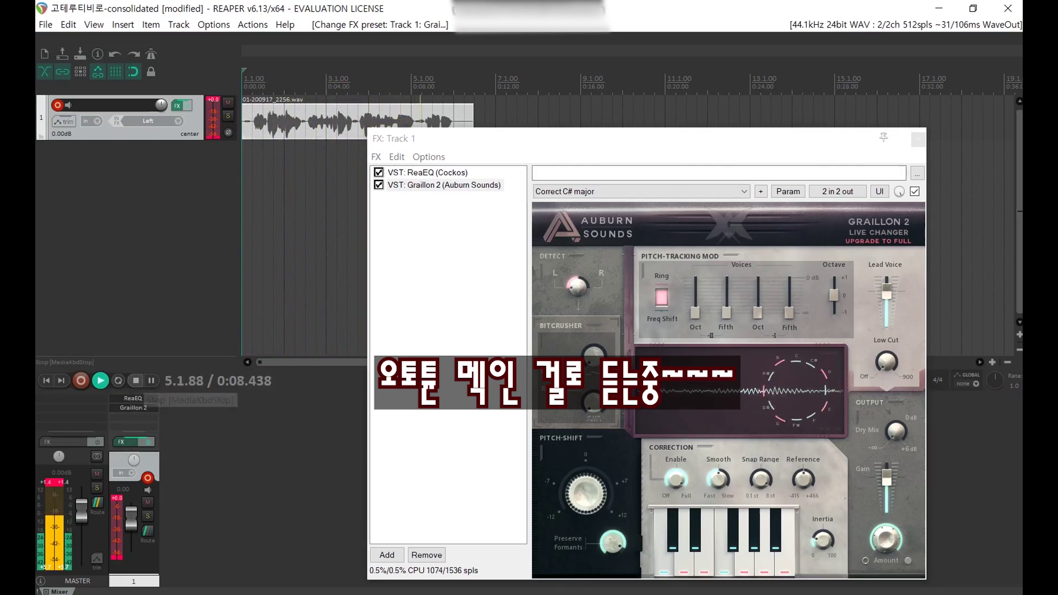
pyautogui.click(135, 380)
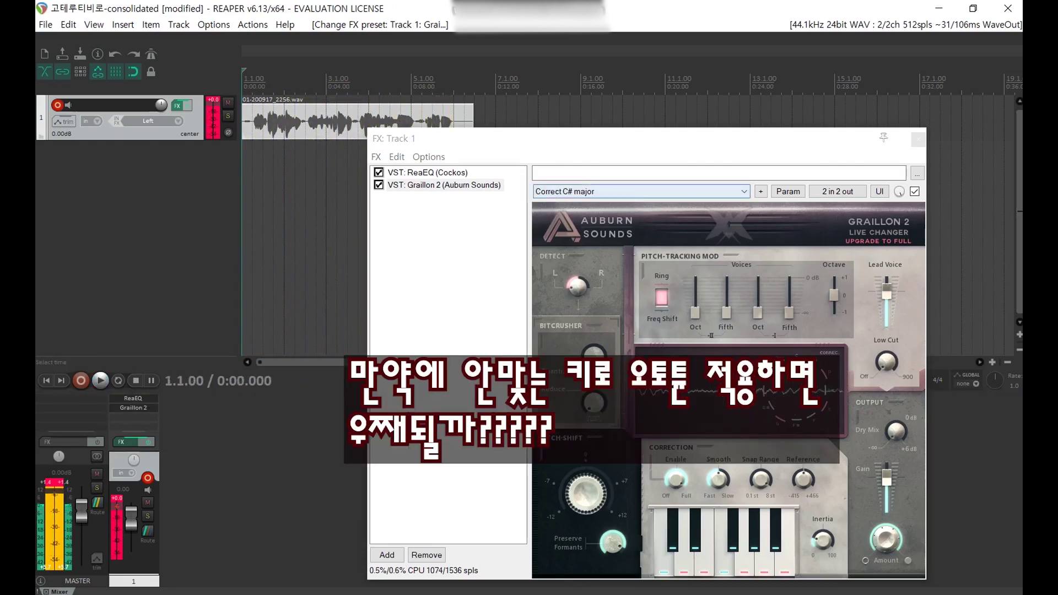
# Switch Graillon 2 to the "Correct A# major" preset and play back the vocal clip to hear the mismatched key.
pyautogui.click(641, 191)
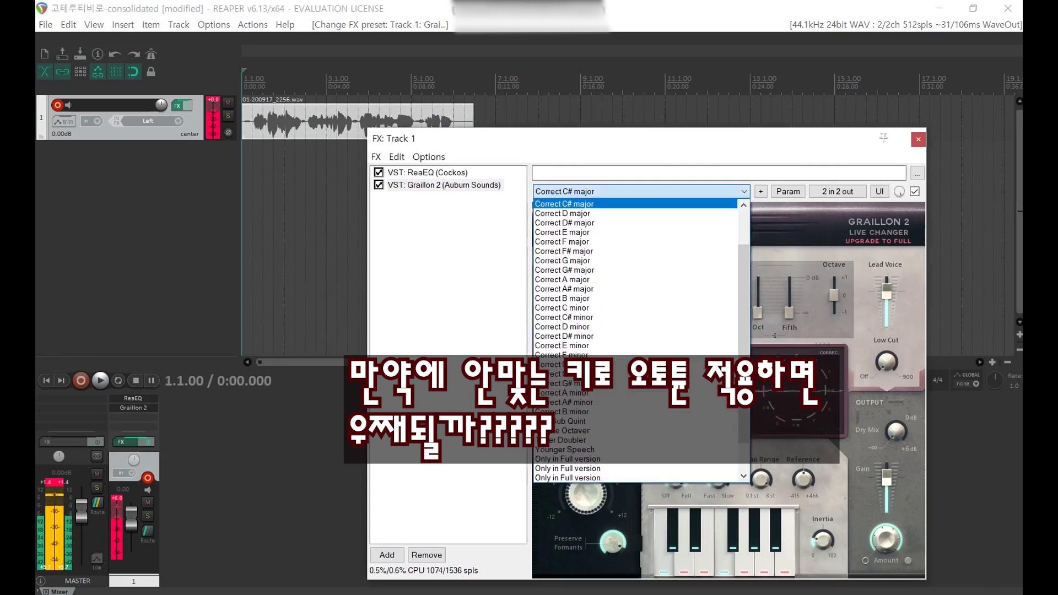
pyautogui.click(634, 290)
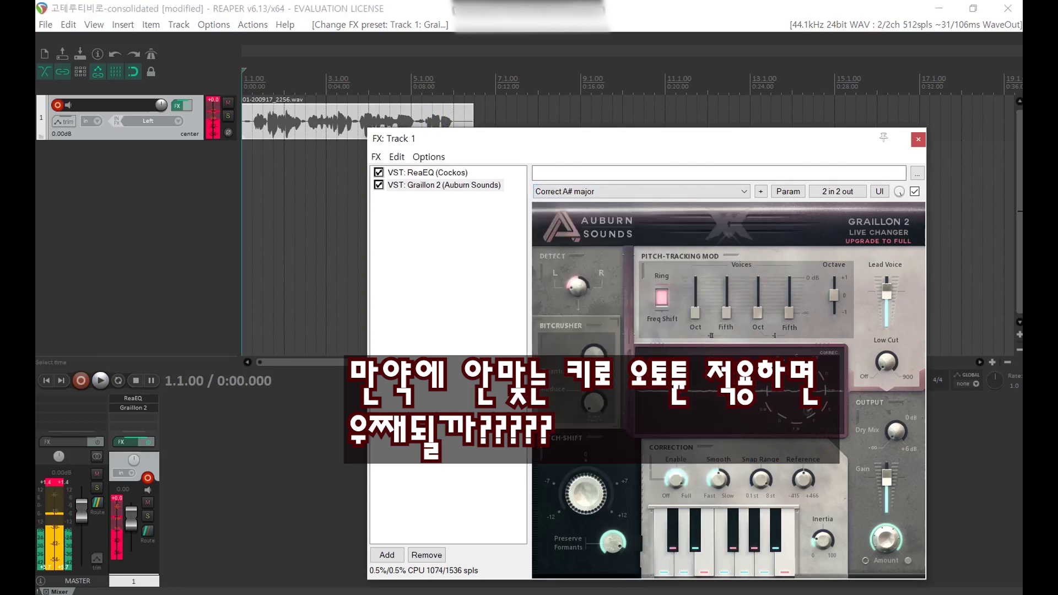
pyautogui.click(100, 381)
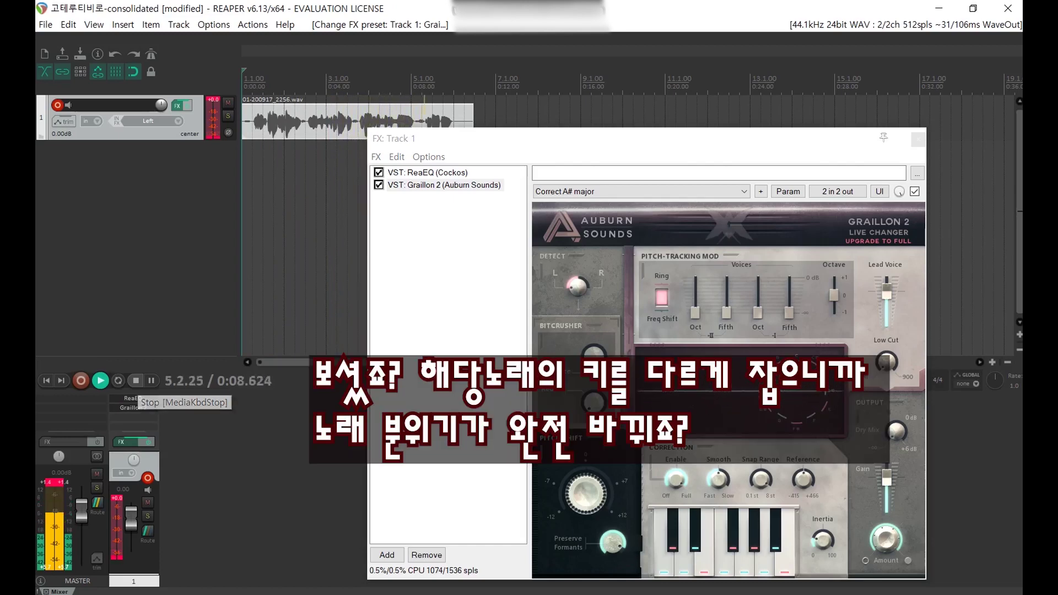
pyautogui.click(135, 381)
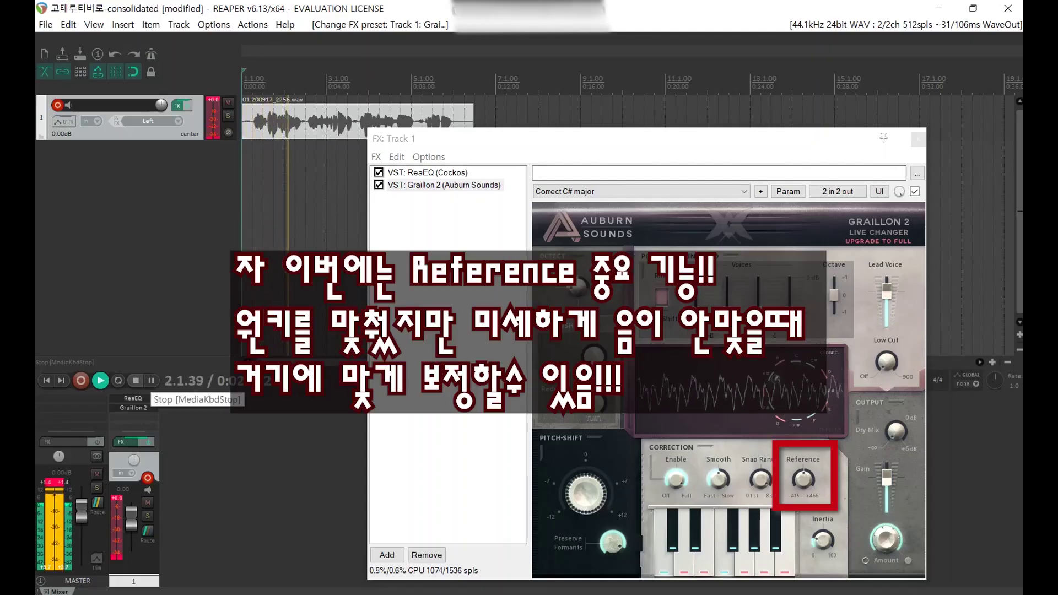
# Raise Graillon 2's Correction Reference to about 449 Hz and play back the vocal clip.
pyautogui.click(136, 380)
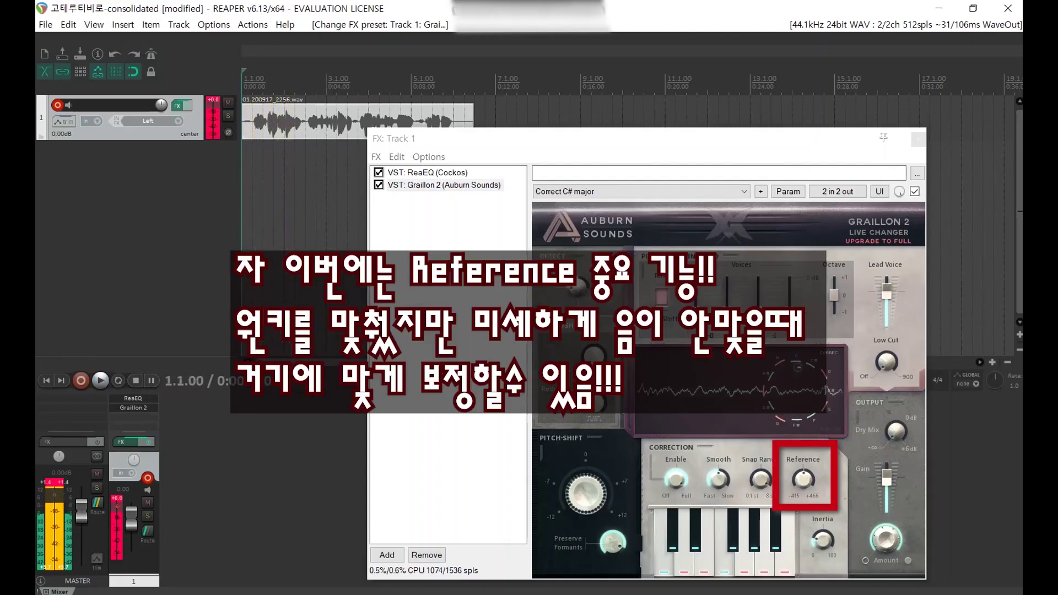
pyautogui.moveTo(803, 480); pyautogui.dragTo(803, 474)
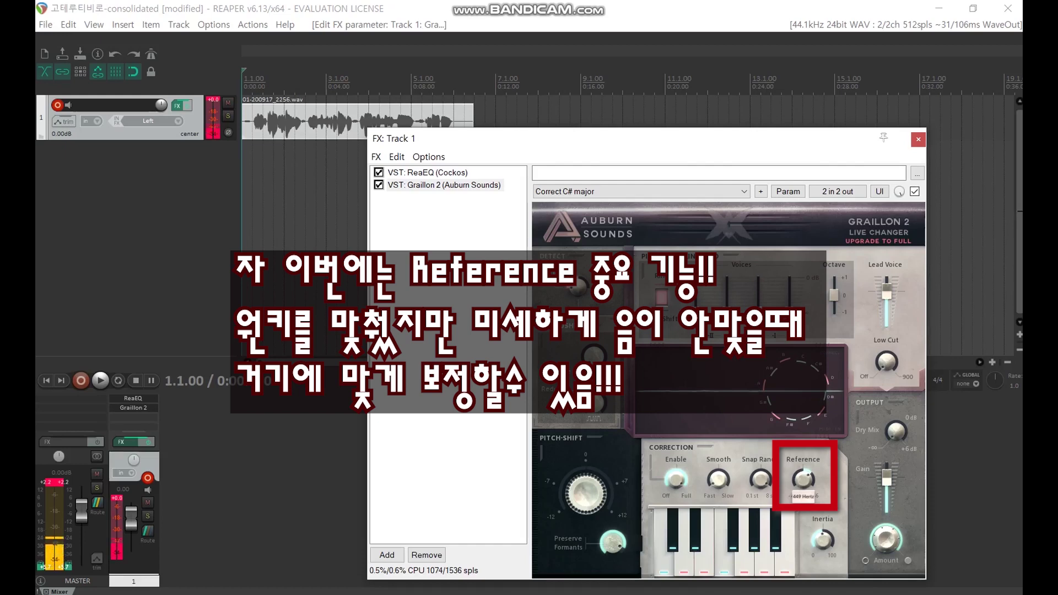
pyautogui.click(101, 380)
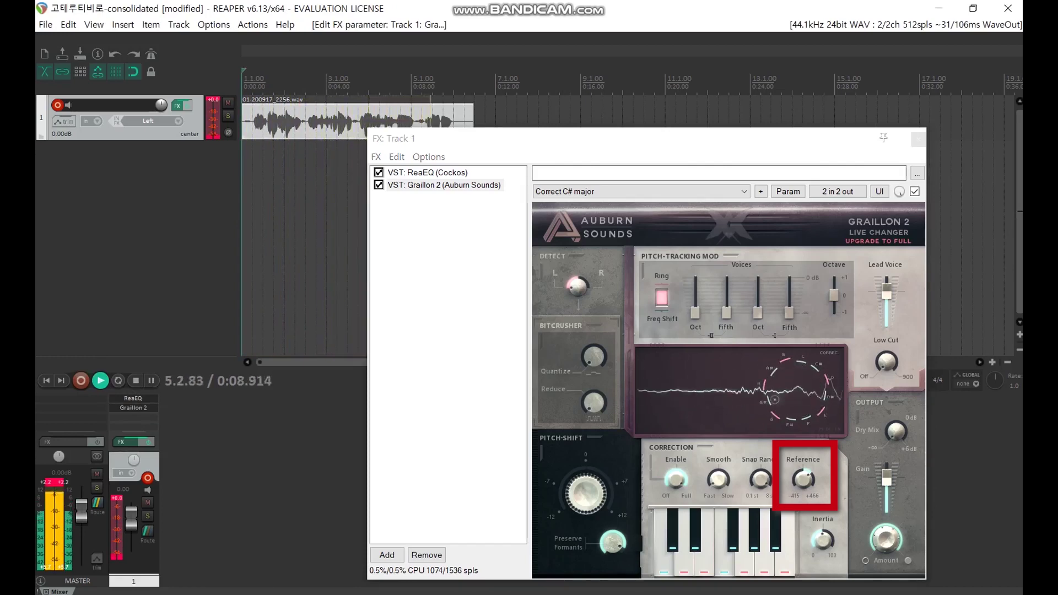
pyautogui.click(135, 381)
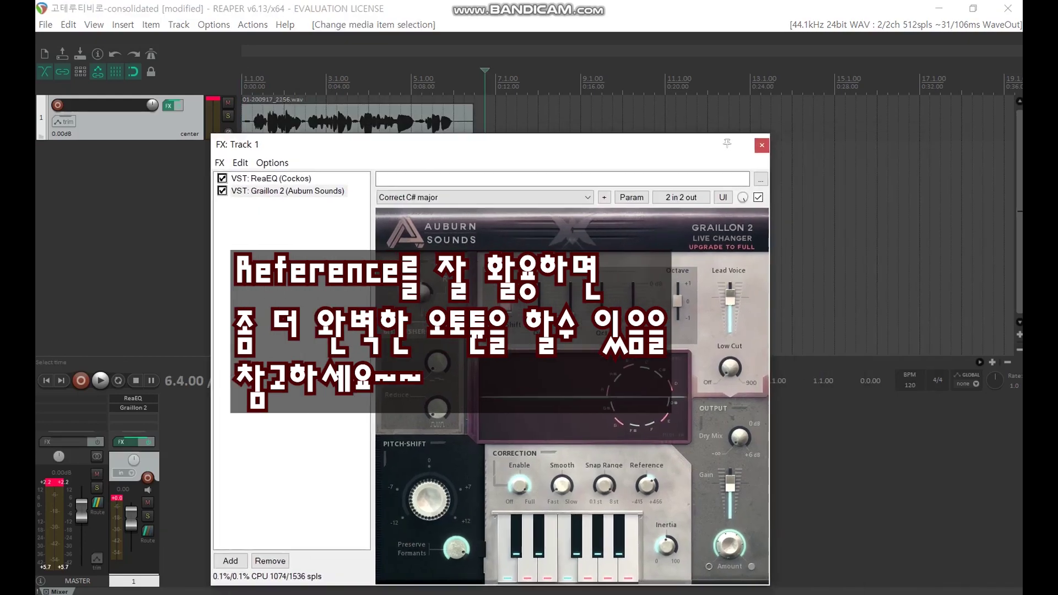
# Adjust Graillon 2's Pitch-Shift amount to about 1.02 st.
pyautogui.moveTo(490, 145); pyautogui.dragTo(579, 111)
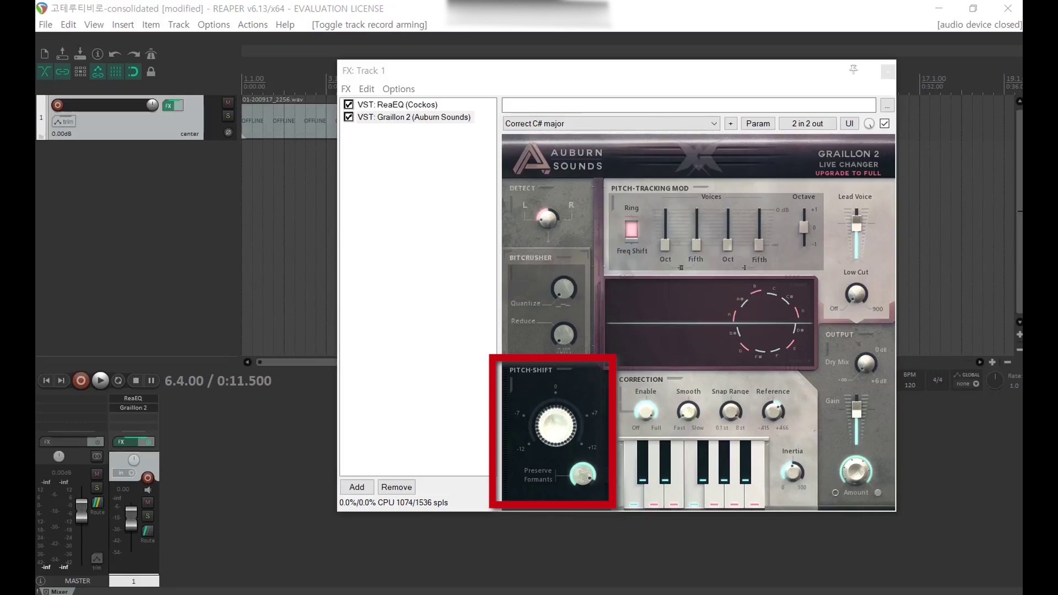
pyautogui.moveTo(555, 426); pyautogui.dragTo(556, 436)
pyautogui.moveTo(555, 402); pyautogui.dragTo(556, 456)
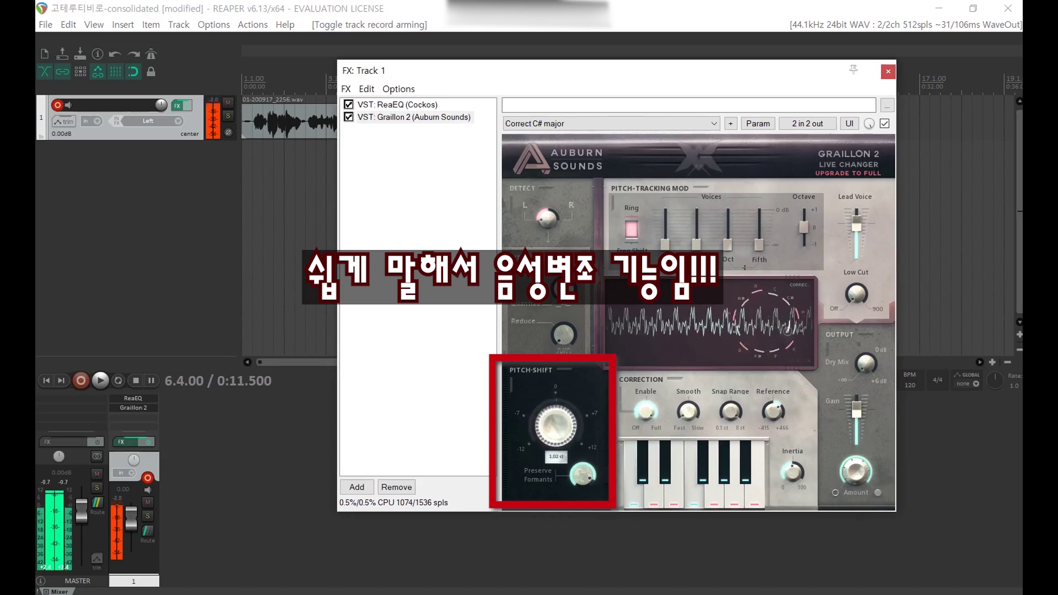